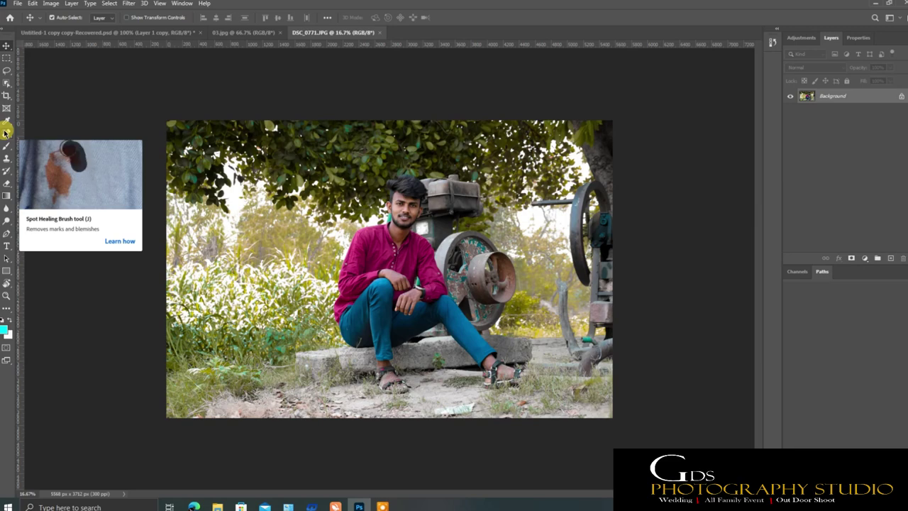
scroll(323, 225, "up", 5)
scroll(323, 226, "up", 3)
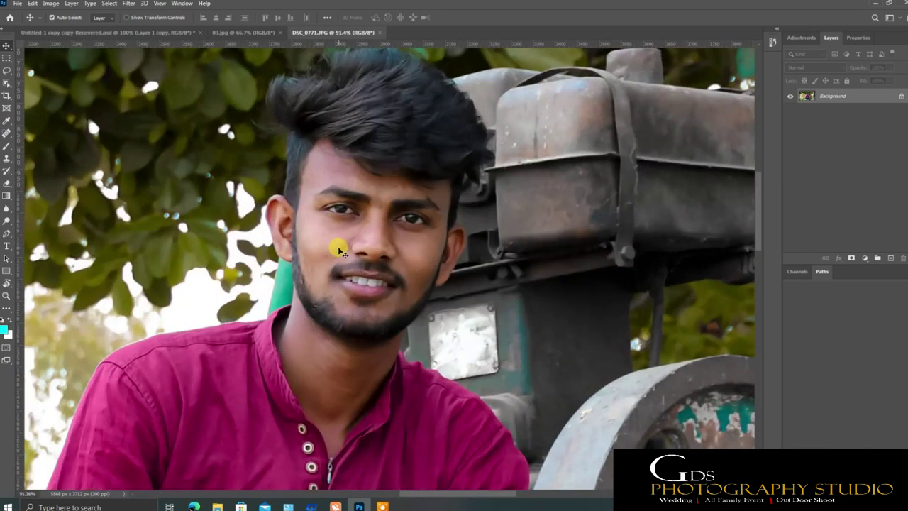
left_click(4, 133)
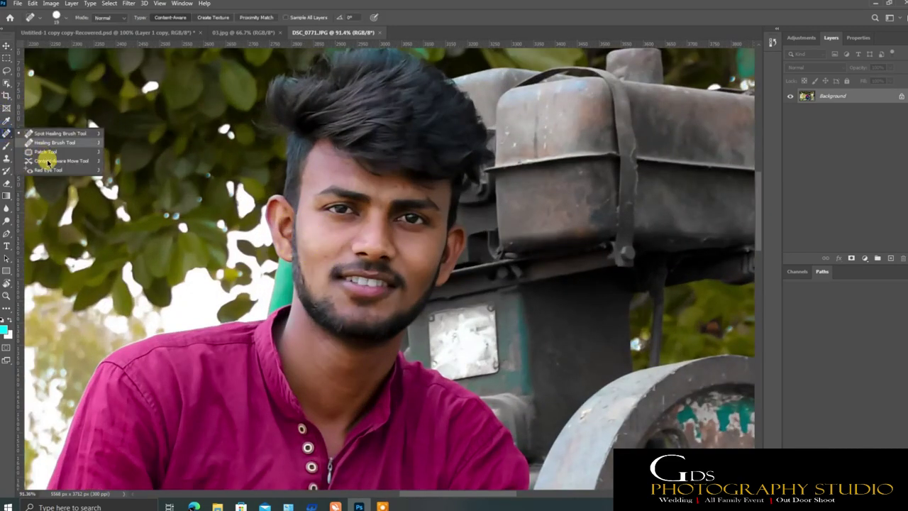
scroll(9, 145, "down", 3)
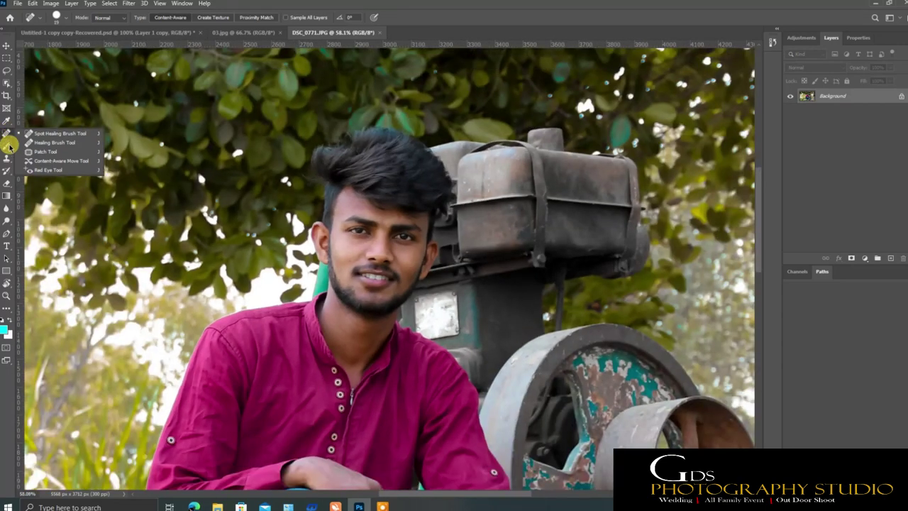
left_click(8, 147)
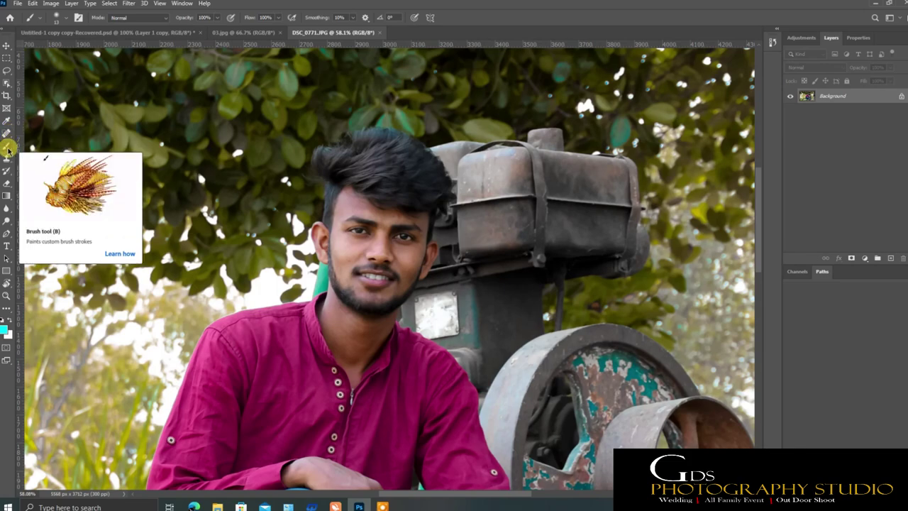
scroll(302, 219, "up", 5)
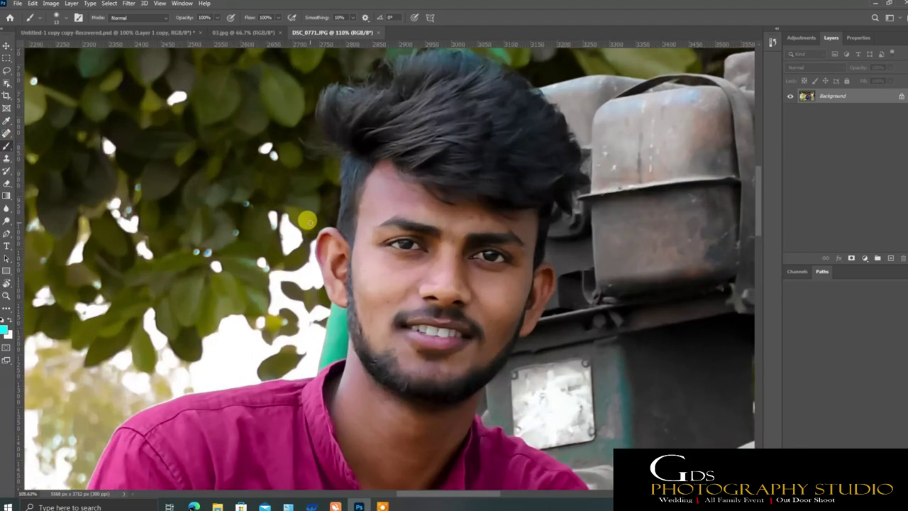
scroll(381, 266, "up", 3)
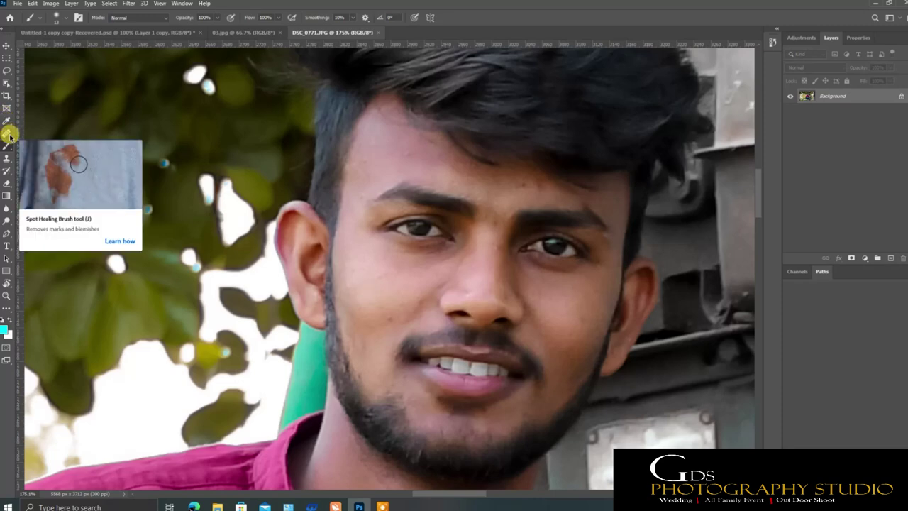
key("ctrl+minus")
key("ctrl+minus")
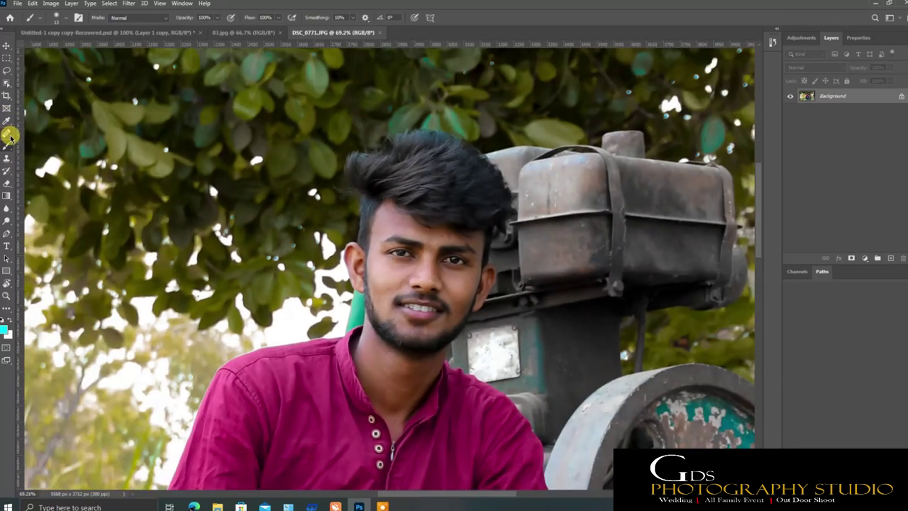
left_click(5, 46)
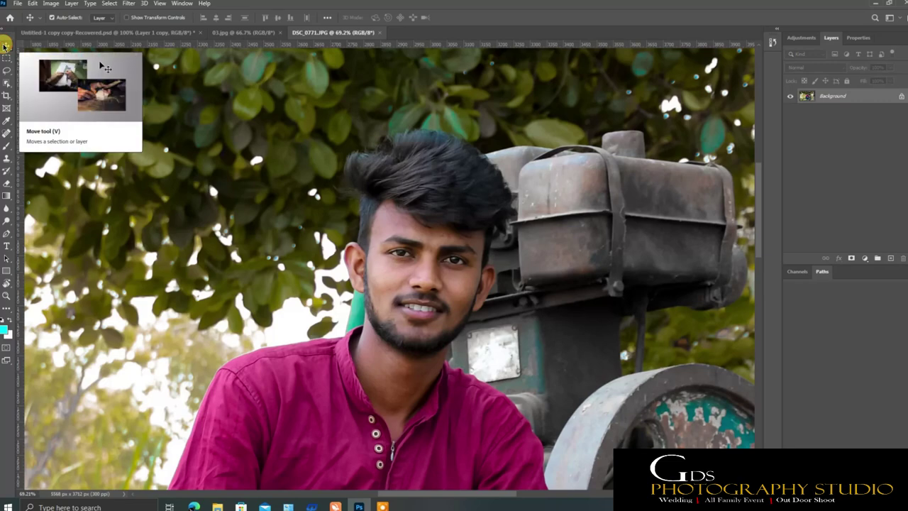
scroll(23, 65, "down", 3)
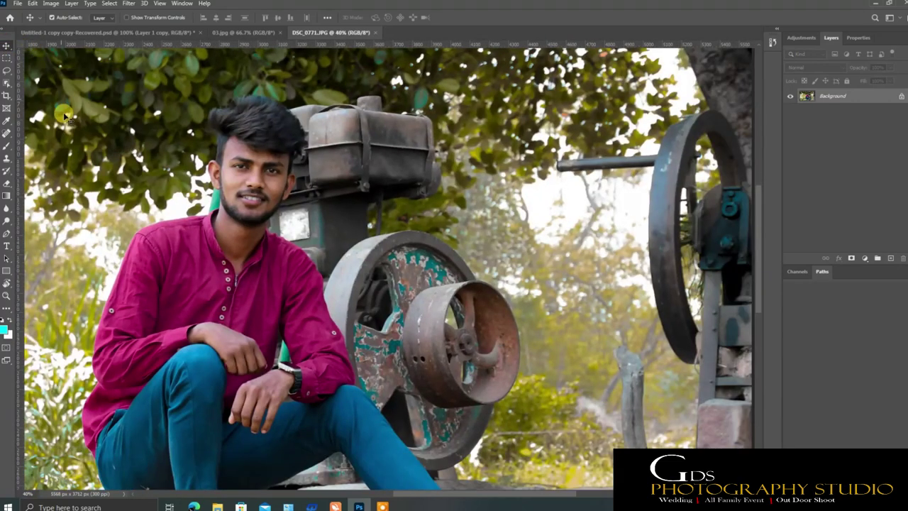
scroll(446, 145, "up", 2)
scroll(237, 195, "up", 2)
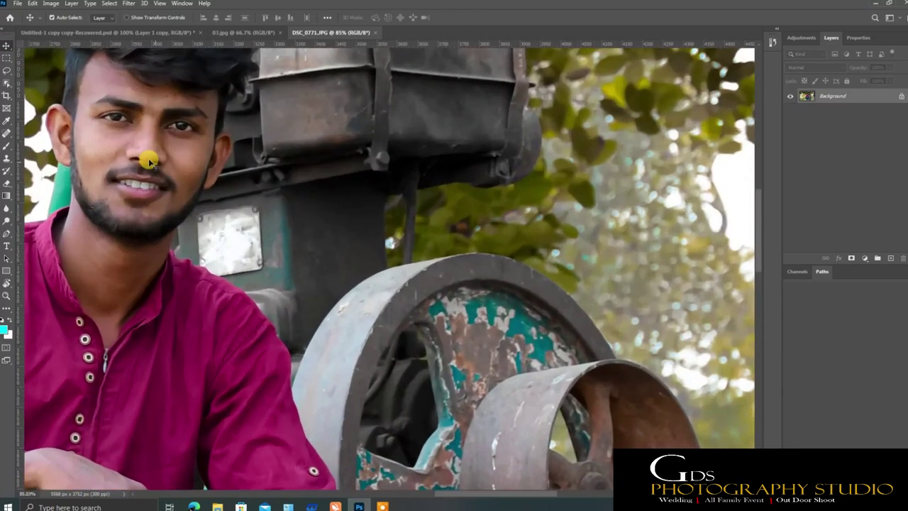
scroll(146, 160, "up", 3)
scroll(39, 142, "up", 2)
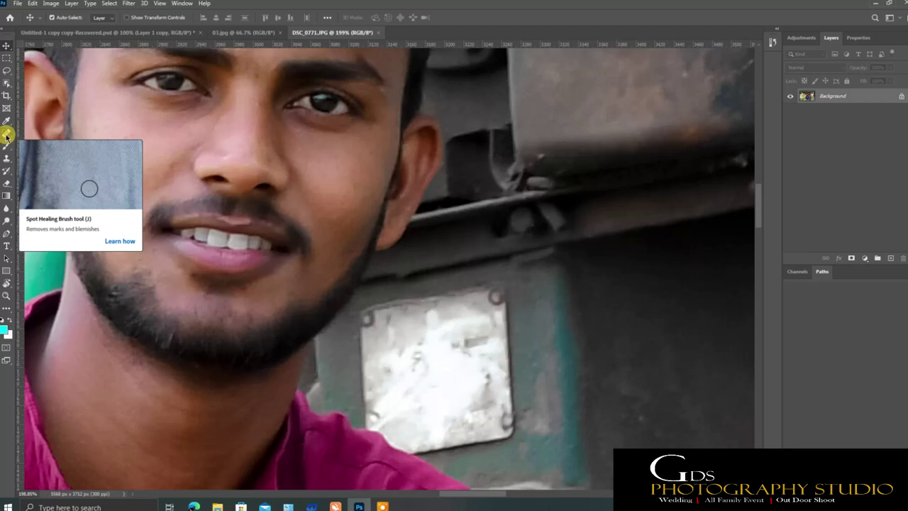
- Heal the small spots on both cheeks with the Spot Healing Brush
left_click(6, 137)
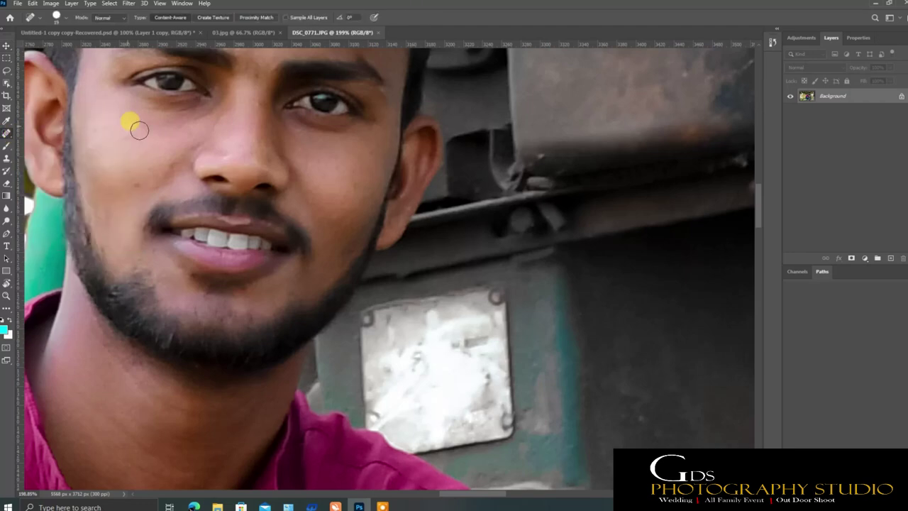
scroll(136, 147, "up", 3)
left_click(172, 166)
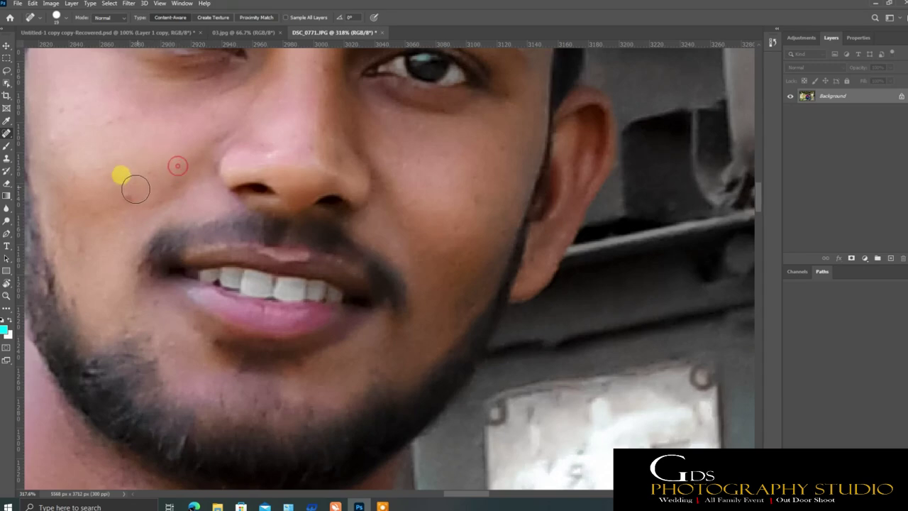
left_click(126, 193)
left_click(113, 123)
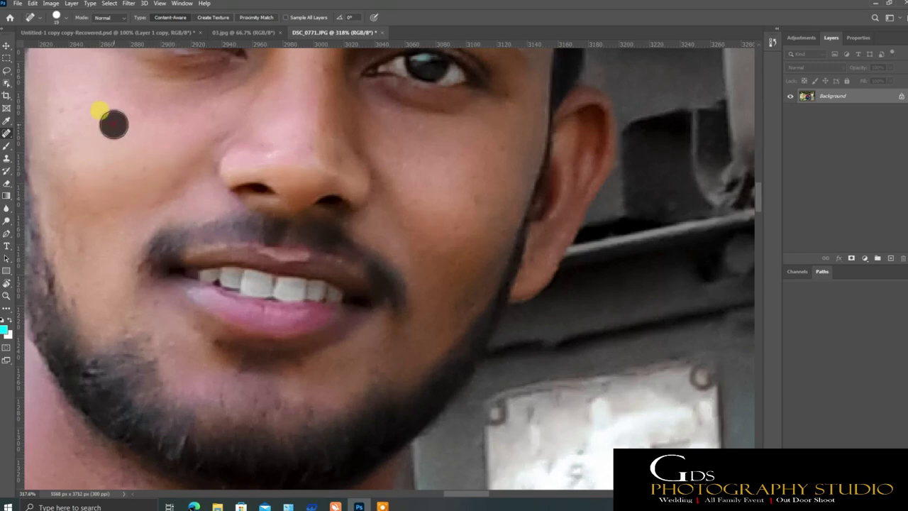
left_click(114, 170)
left_click(483, 196)
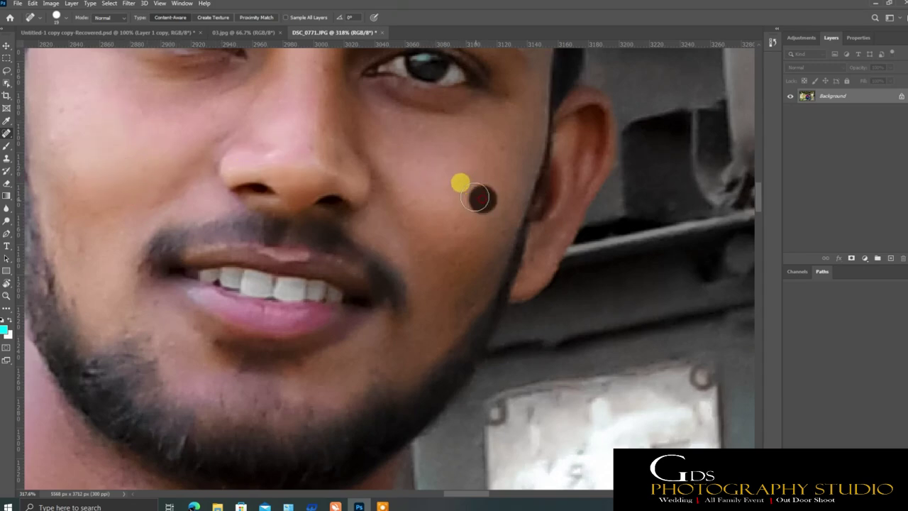
left_click(458, 153)
- Heal the blemishes on the forehead, between the eyebrows and at the eyebrow's outer end
scroll(348, 132, "down", 5)
scroll(348, 288, "up", 1)
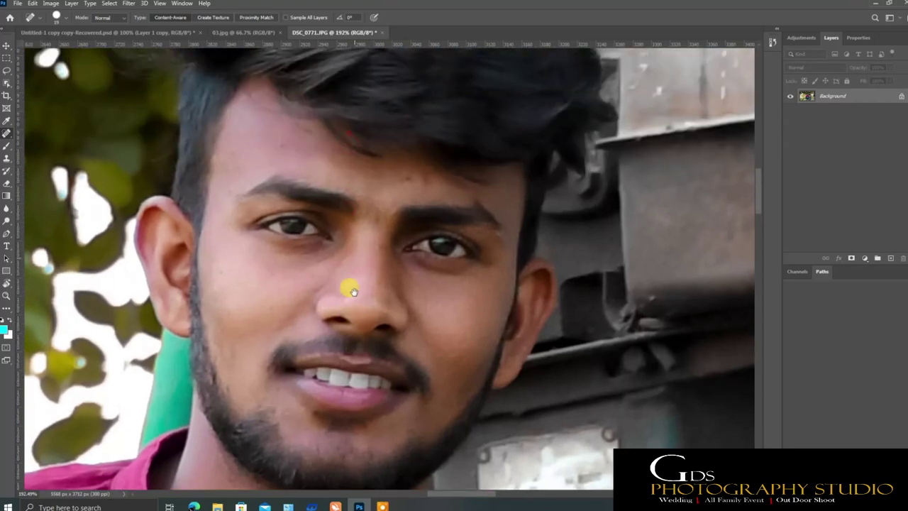
scroll(364, 227, "up", 2)
scroll(376, 233, "up", 3)
scroll(377, 232, "up", 1)
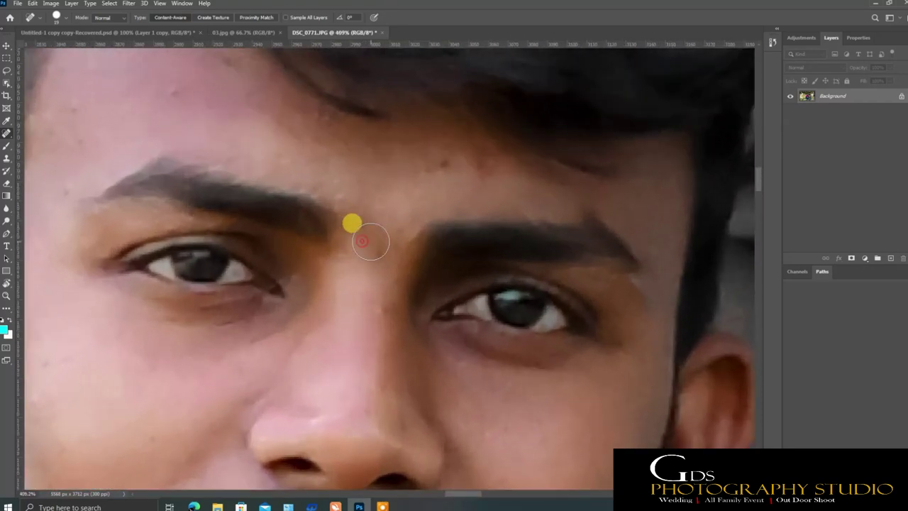
left_click(377, 245)
left_click(442, 164)
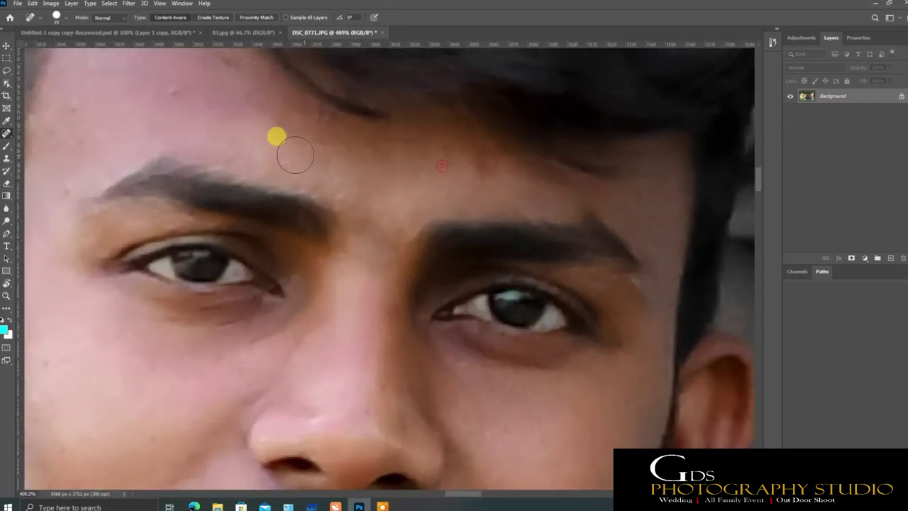
left_click(386, 227)
left_click_drag(371, 241, 372, 278)
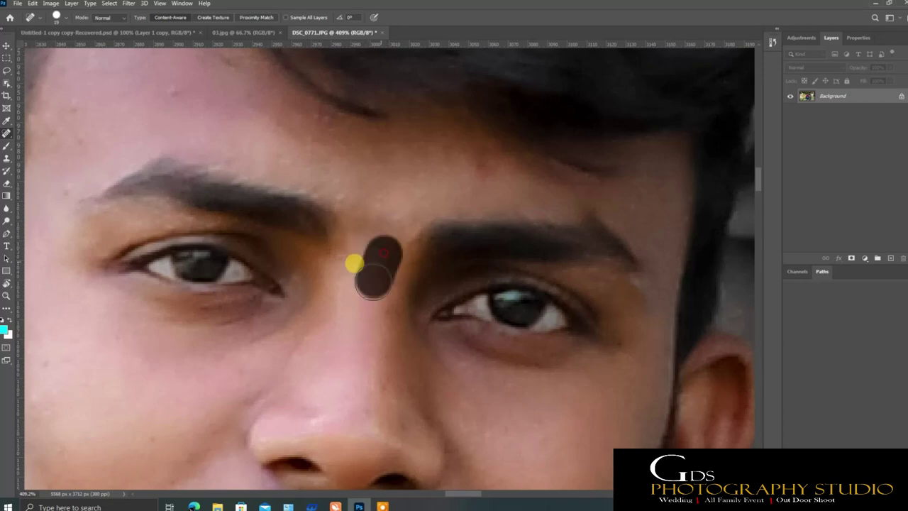
left_click(167, 93)
left_click_drag(166, 93, 411, 160)
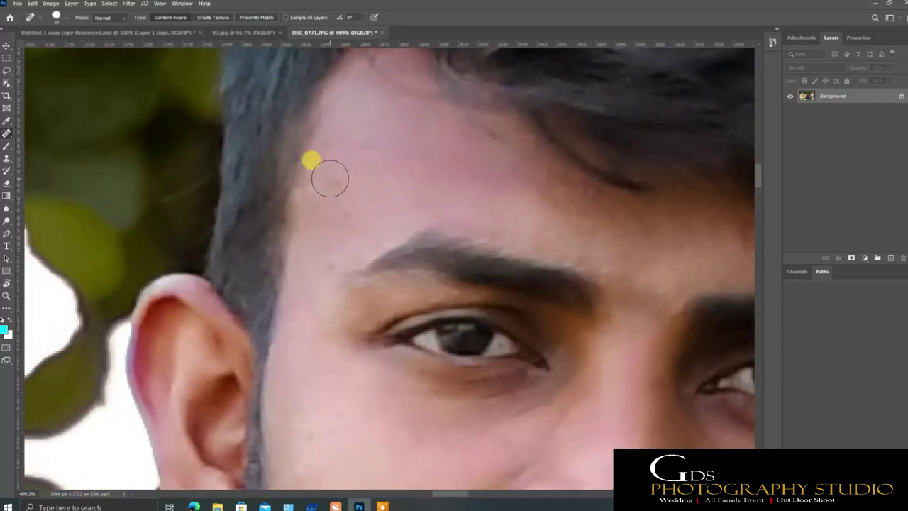
left_click(332, 254)
- Heal three more spots lower on the cheek, then pan across the nose and eyes
scroll(334, 334, "down", 4)
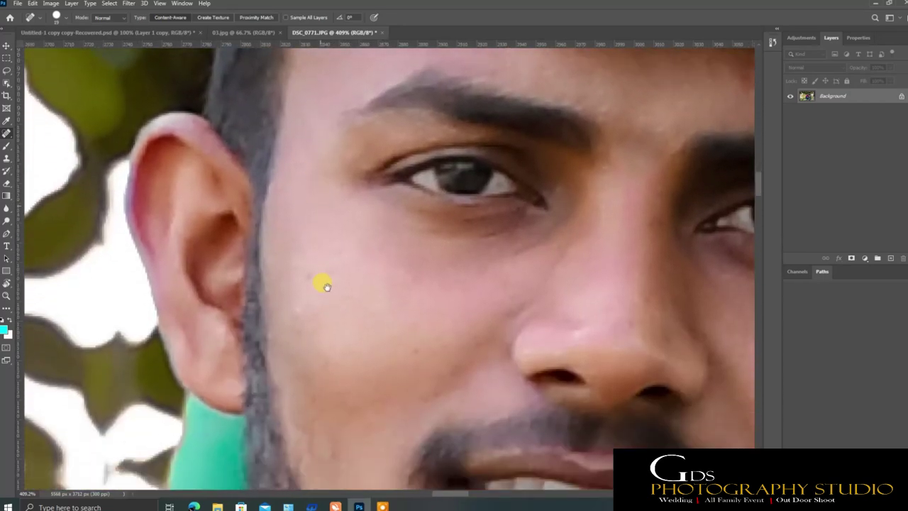
scroll(339, 301, "down", 2)
left_click(313, 210)
left_click(302, 249)
left_click(320, 287)
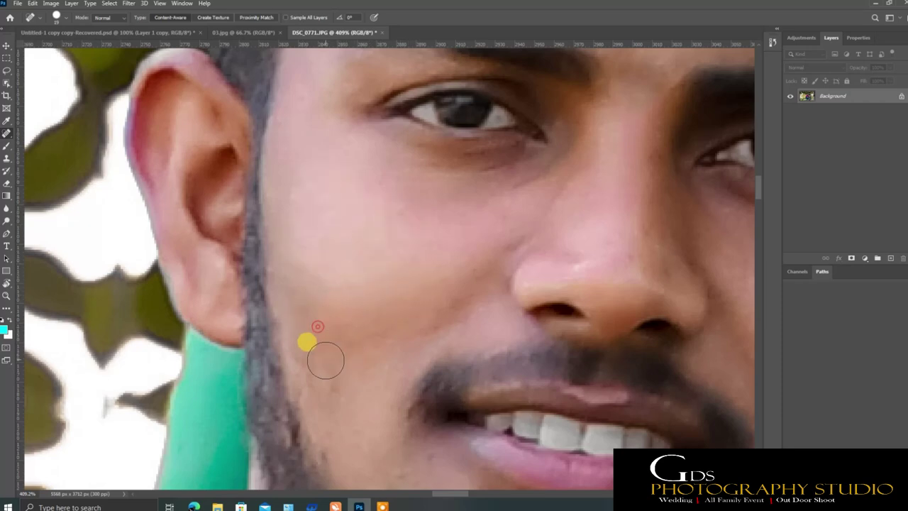
left_click_drag(342, 244, 243, 146)
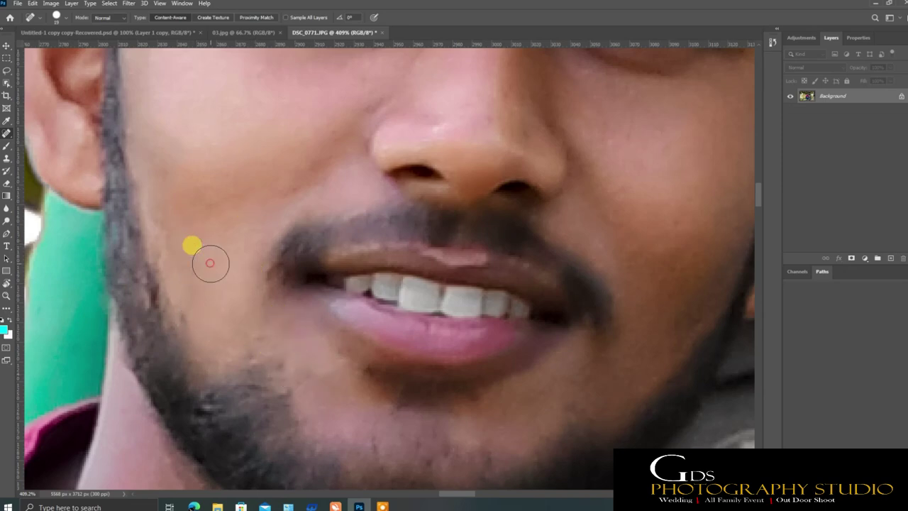
left_click_drag(553, 170, 346, 274)
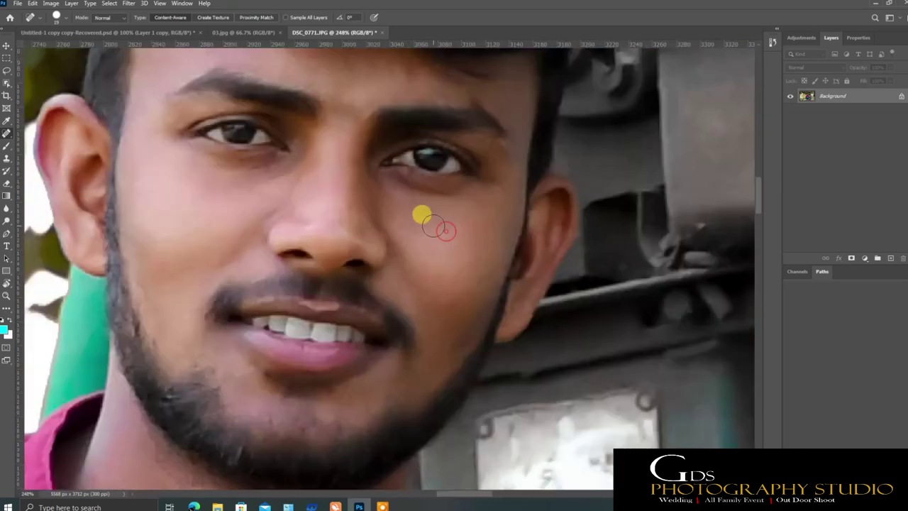
scroll(421, 213, "down", 5)
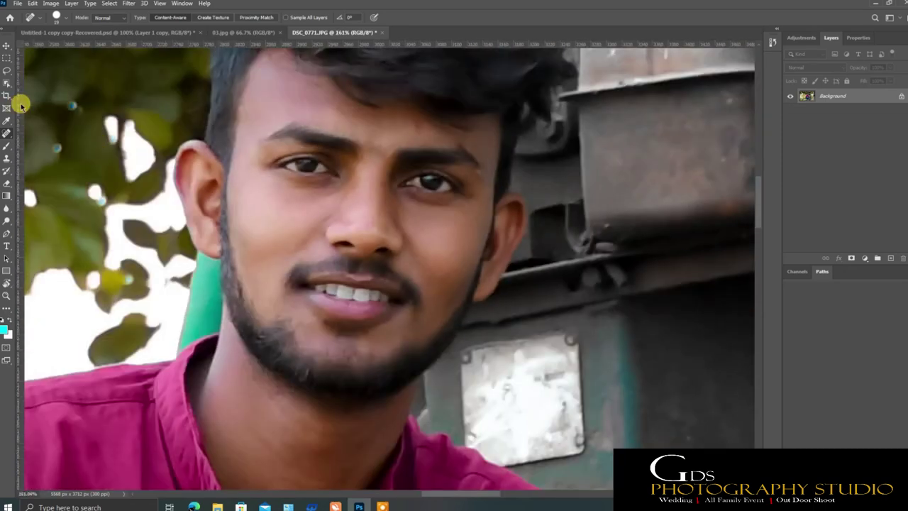
left_click(7, 46)
- Zoom out so the whole photo fits in view
scroll(296, 301, "down", 3)
scroll(297, 302, "down", 2)
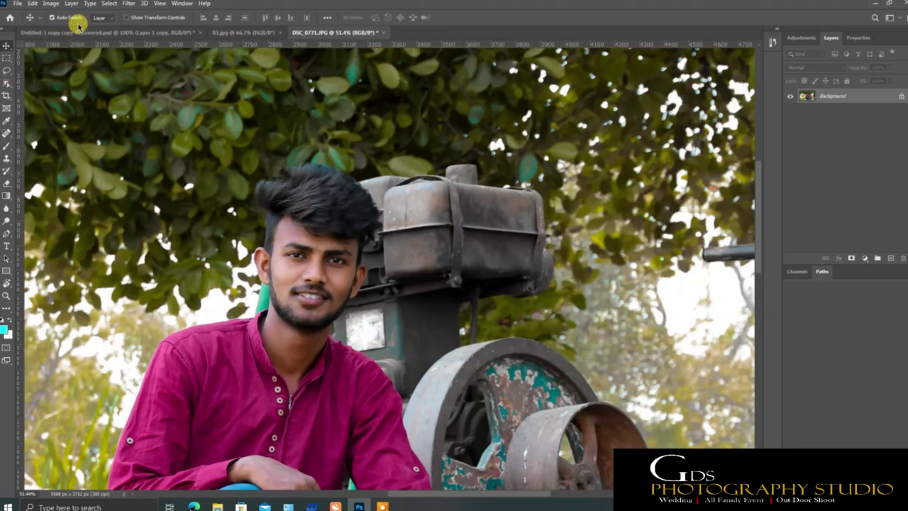
scroll(86, 107, "down", 2)
scroll(86, 108, "down", 1)
scroll(88, 113, "down", 1)
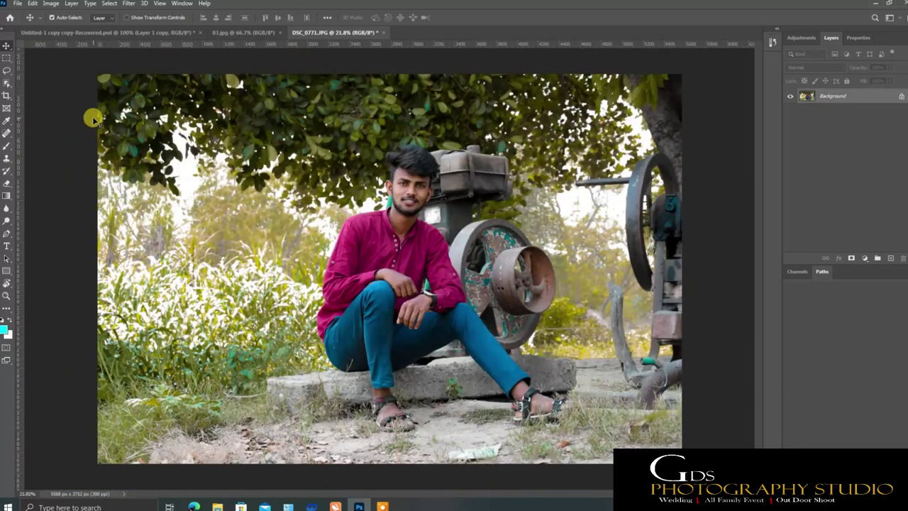
scroll(162, 153, "up", 2)
scroll(163, 155, "down", 1)
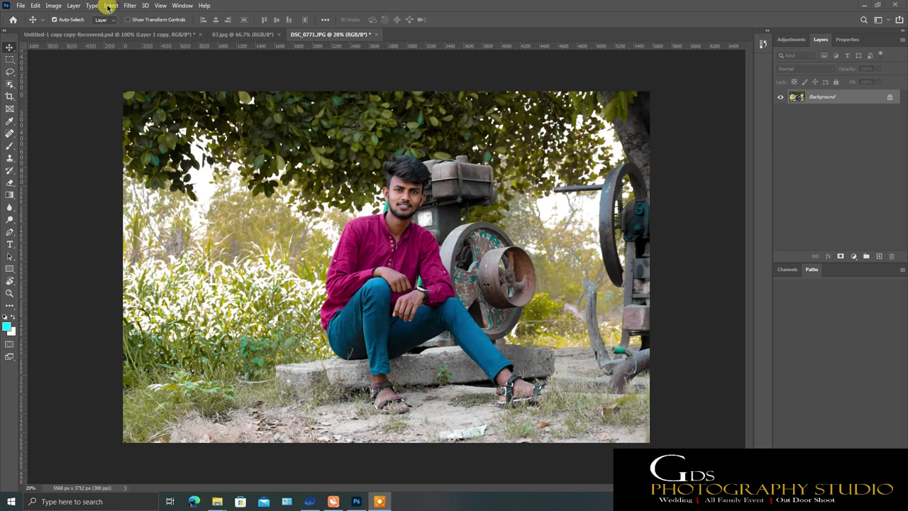
- Launch the Camera Raw Filter on DSC_0771.JPG from the Filter menu
left_click(107, 6)
left_click(130, 6)
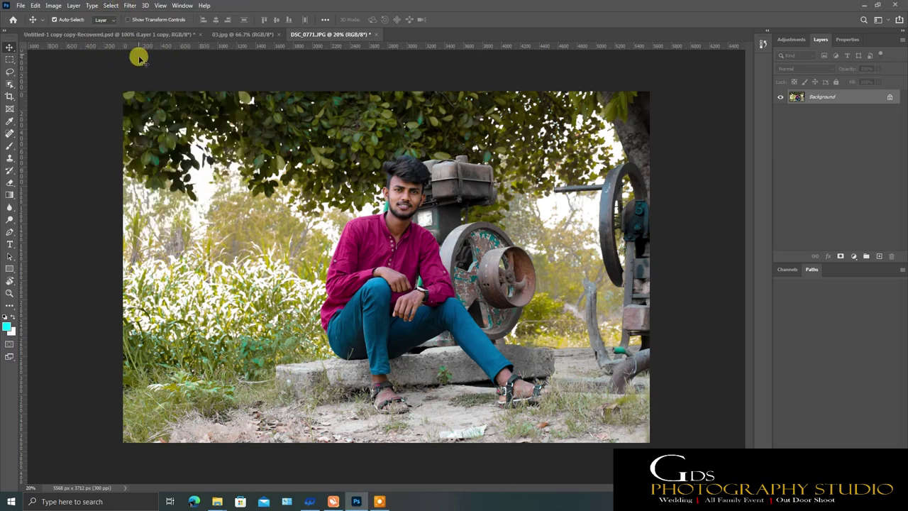
left_click(130, 6)
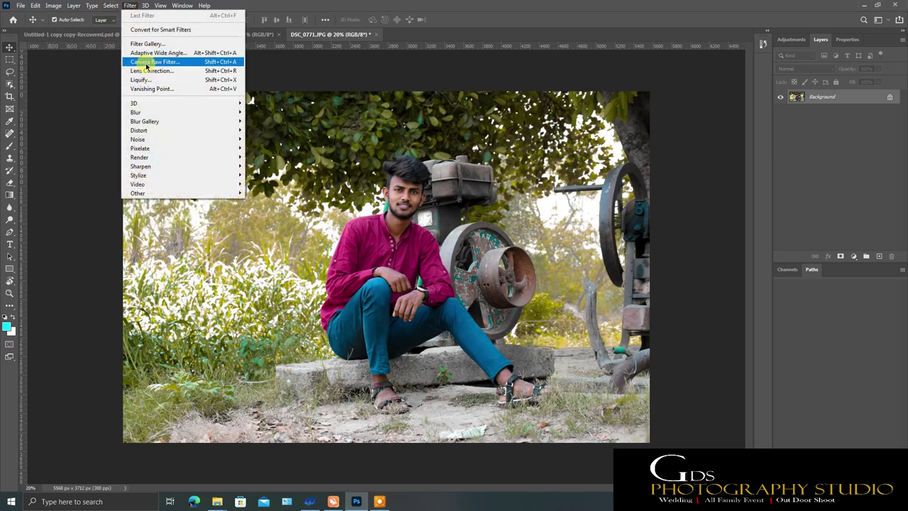
left_click(146, 62)
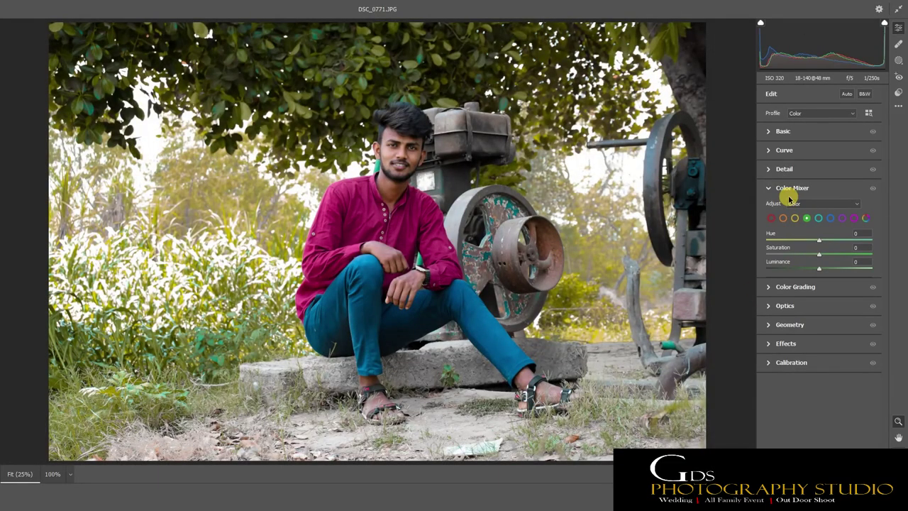
- In Basic, set Temperature +4, Exposure +0.25, Highlights -13 and Shadows +9
left_click(769, 132)
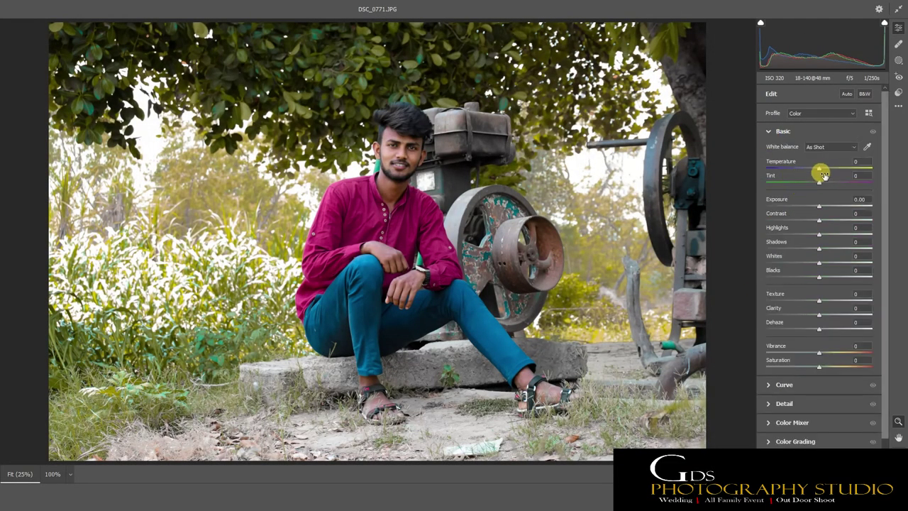
left_click_drag(820, 169, 821, 168)
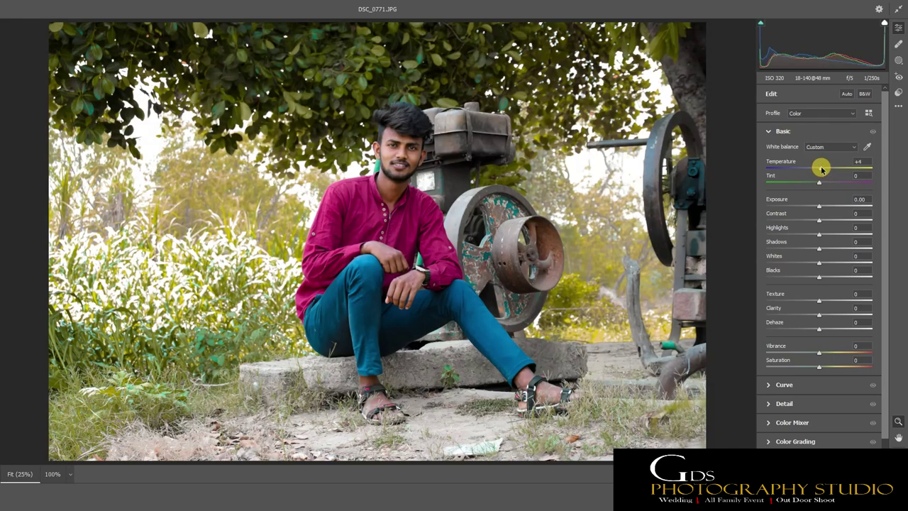
left_click_drag(819, 207, 816, 221)
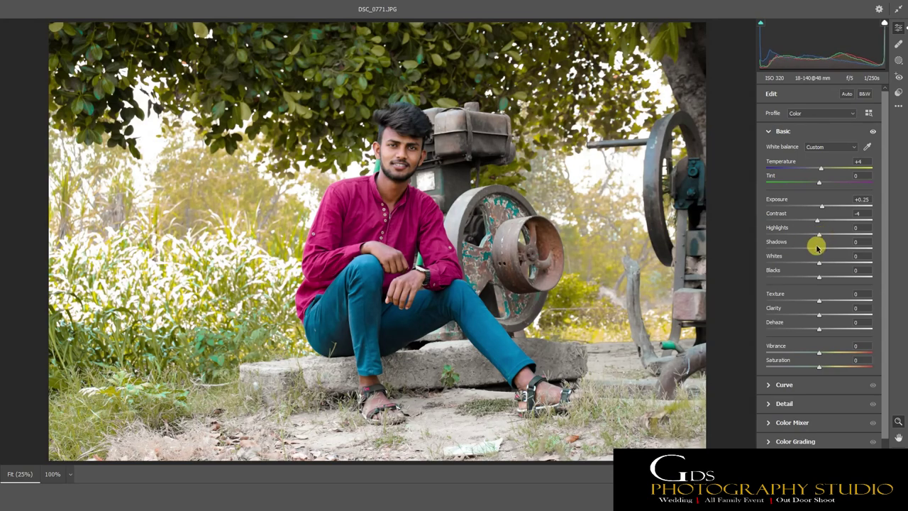
left_click_drag(817, 246, 810, 250)
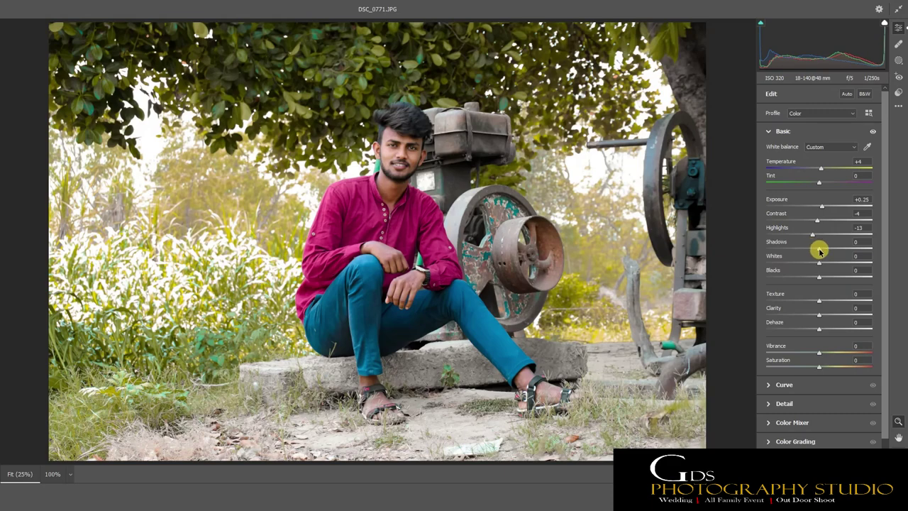
left_click_drag(819, 251, 824, 259)
left_click_drag(823, 250, 825, 250)
- Raise Shadows to +12 and set Clarity -13, Texture +9 and Vibrance +9
left_click_drag(418, 149, 649, 222)
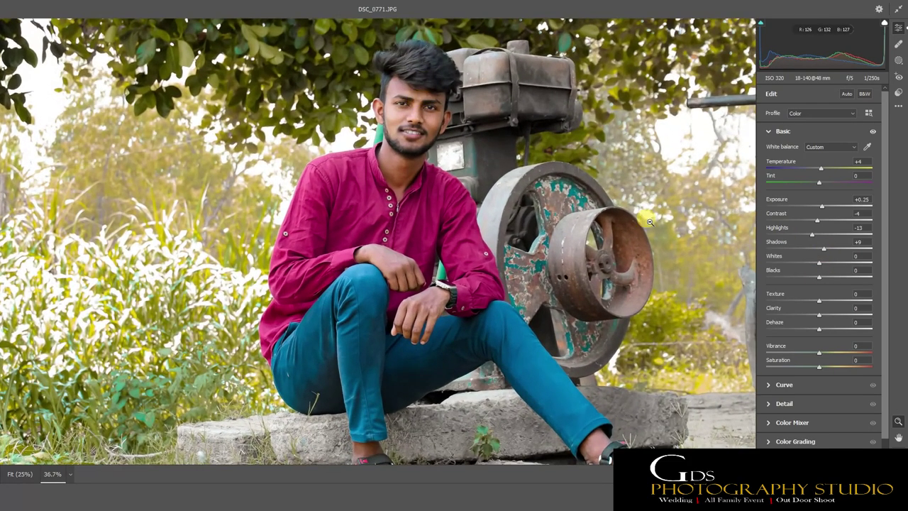
left_click_drag(822, 249, 828, 250)
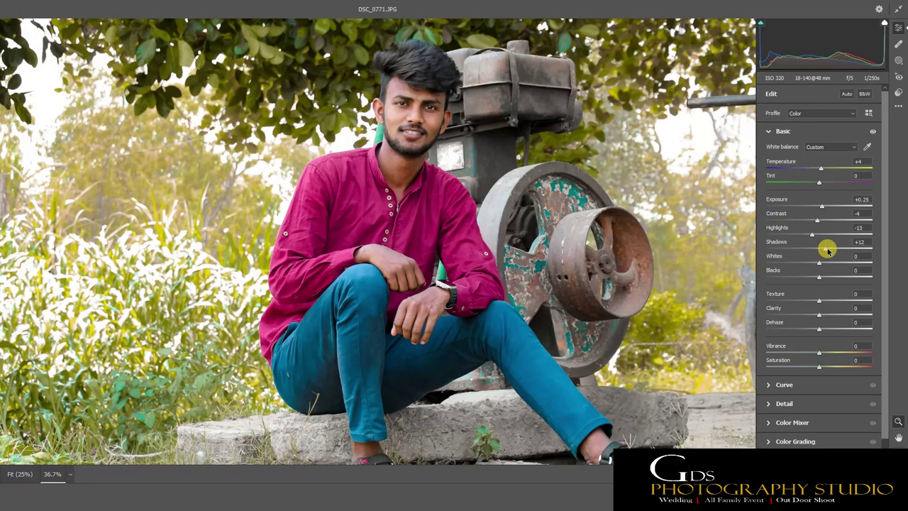
left_click_drag(818, 315, 814, 316)
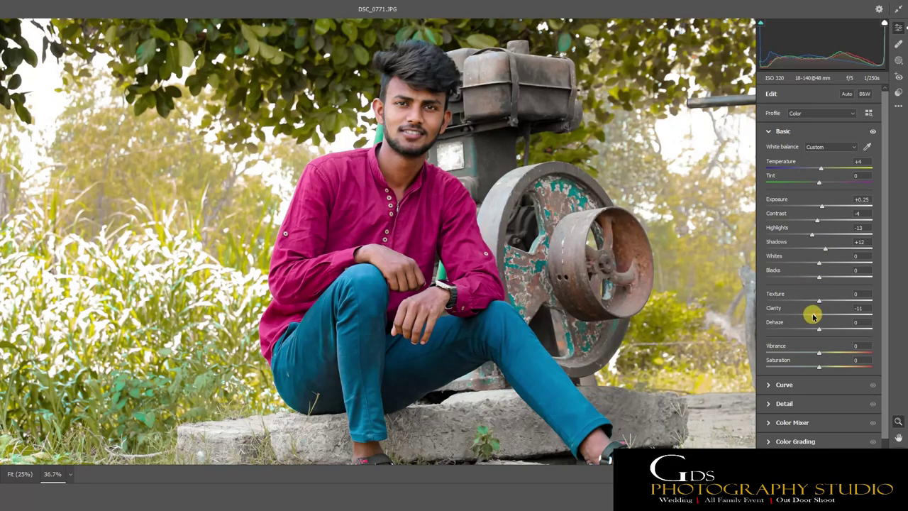
key("ctrl+plus")
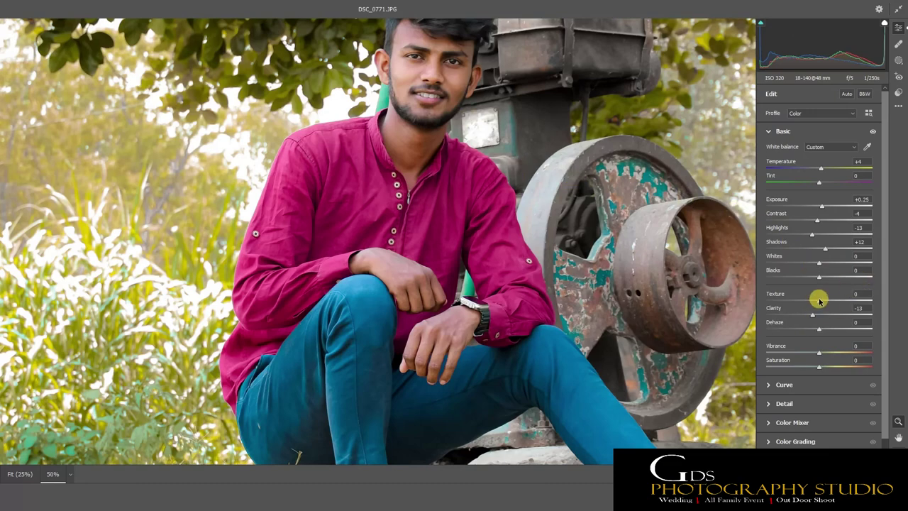
left_click_drag(819, 301, 823, 300)
left_click_drag(820, 353, 826, 353)
- In Detail, apply Noise Reduction 22 and Color Noise Reduction 10, and expand Color Mixer
scroll(779, 387, "down", 1)
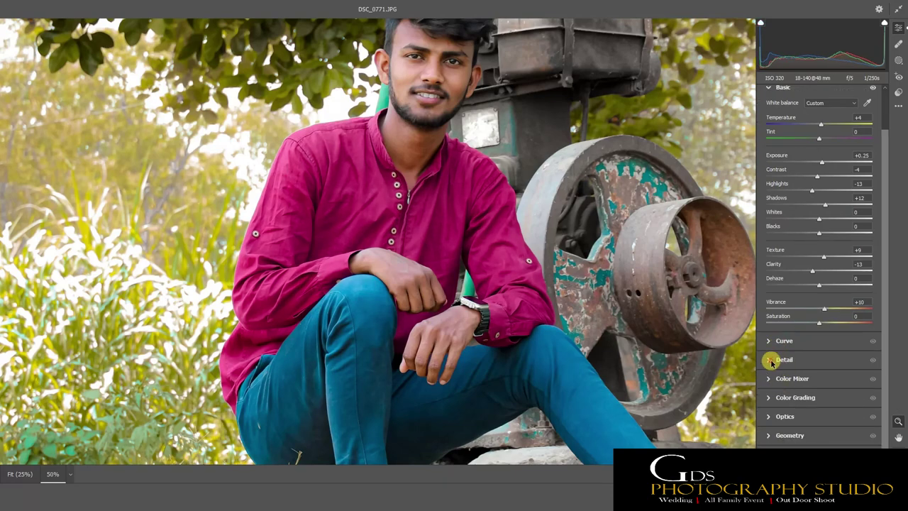
left_click(773, 360)
left_click(781, 210)
left_click_drag(780, 210, 790, 210)
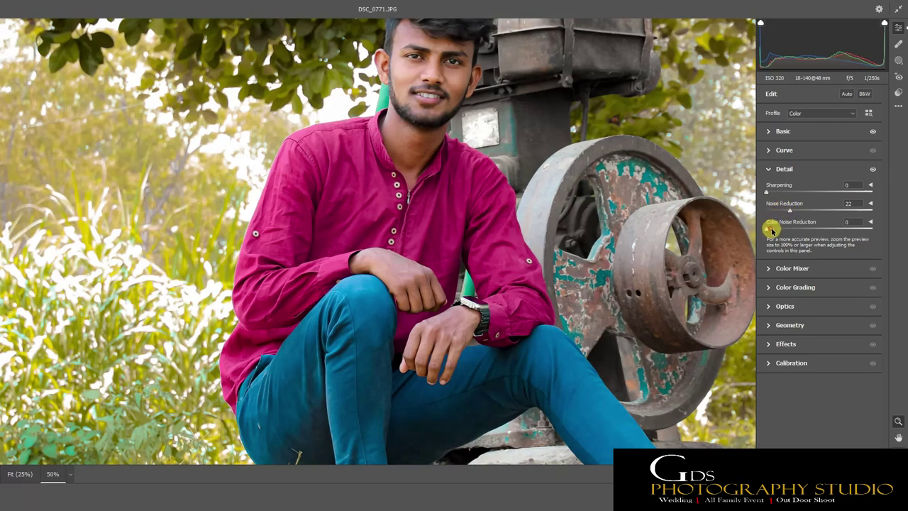
left_click(775, 228)
left_click(773, 268)
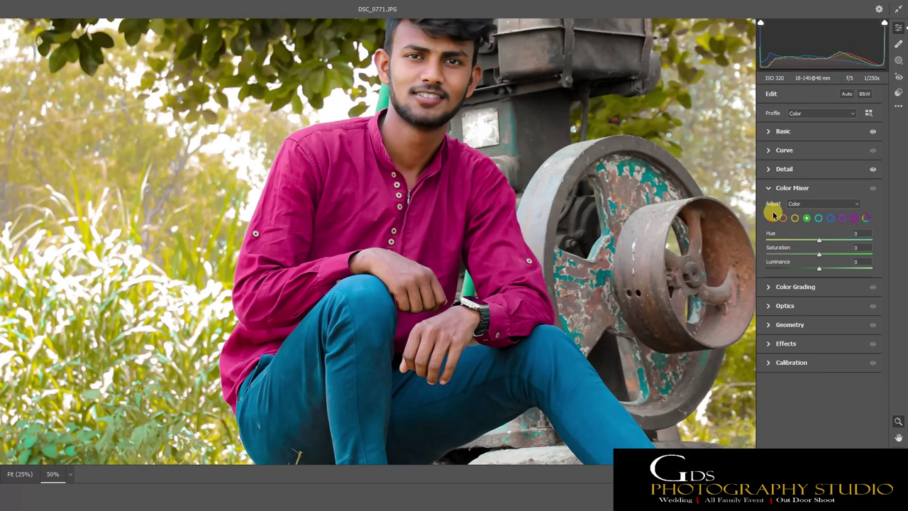
- Slightly mute the Red saturation and lighten the Orange luminance in Color Mixer
scroll(426, 142, "down", 5)
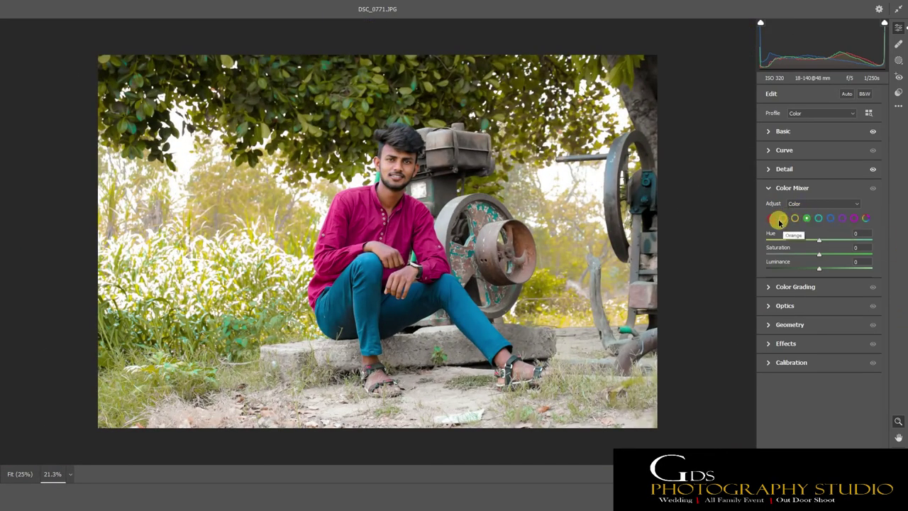
left_click(772, 219)
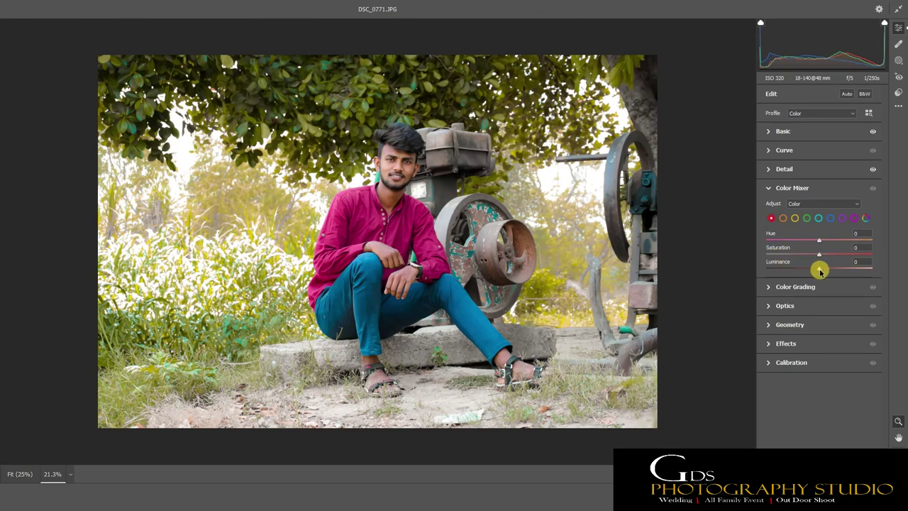
mouse_move(819, 254)
left_mouse_down()
mouse_move(887, 254)
mouse_move(804, 251)
mouse_move(867, 250)
mouse_move(819, 255)
mouse_move(857, 280)
mouse_move(816, 297)
left_mouse_up()
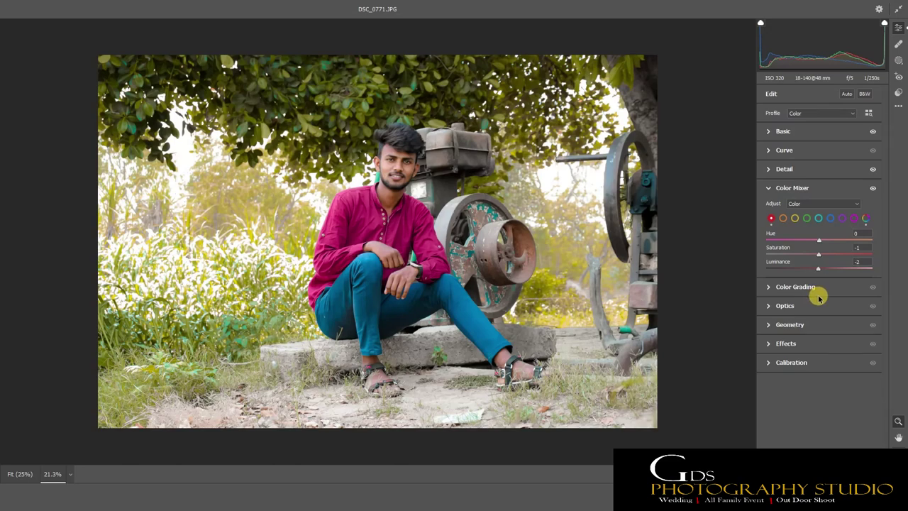
left_click(783, 218)
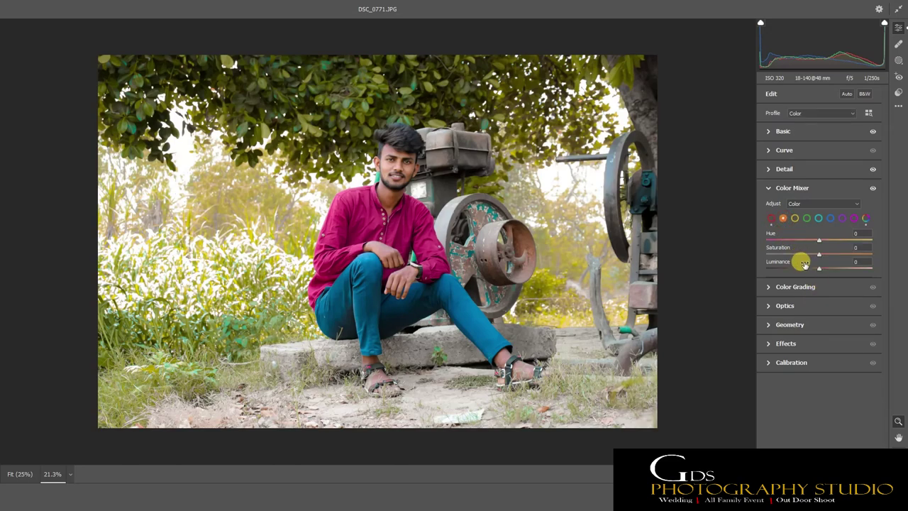
scroll(395, 147, "up", 3)
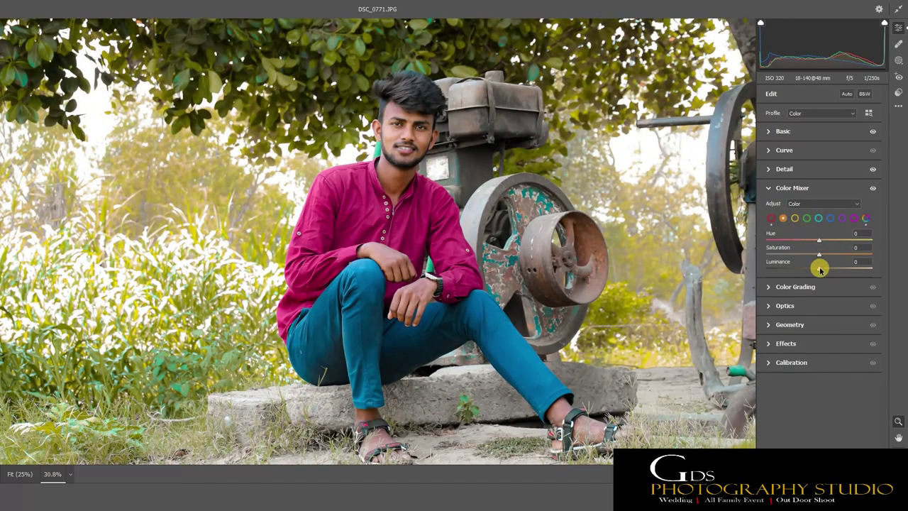
mouse_move(820, 270)
left_mouse_down()
mouse_move(844, 267)
mouse_move(828, 276)
mouse_move(819, 259)
mouse_move(818, 272)
left_mouse_up()
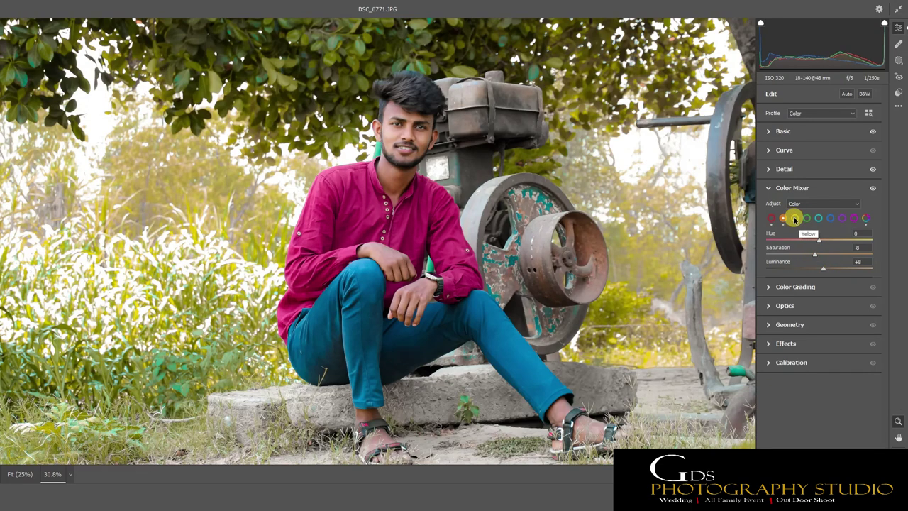
- Set Yellow Luminance +4 and Saturation -100 to grey out the foliage
left_click(795, 219)
key("ctrl+0")
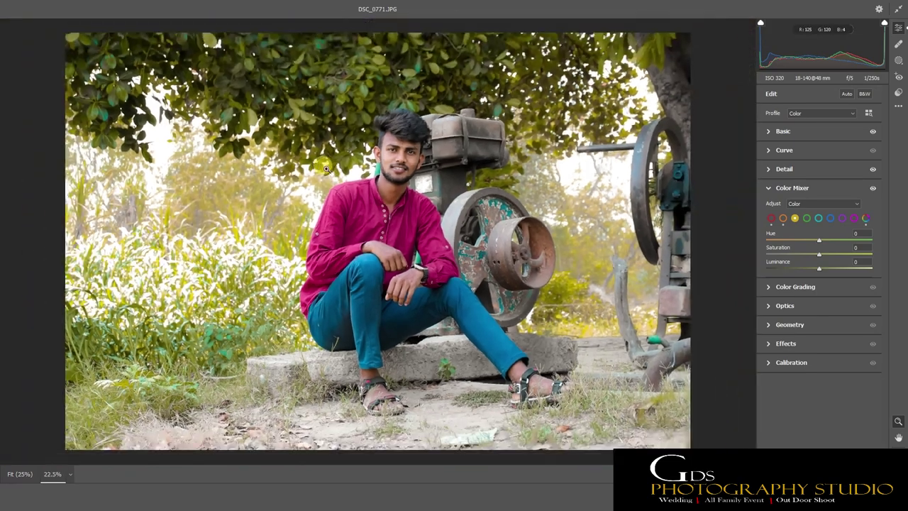
scroll(569, 255, "down", 3)
scroll(641, 249, "up", 2)
scroll(306, 198, "up", 2)
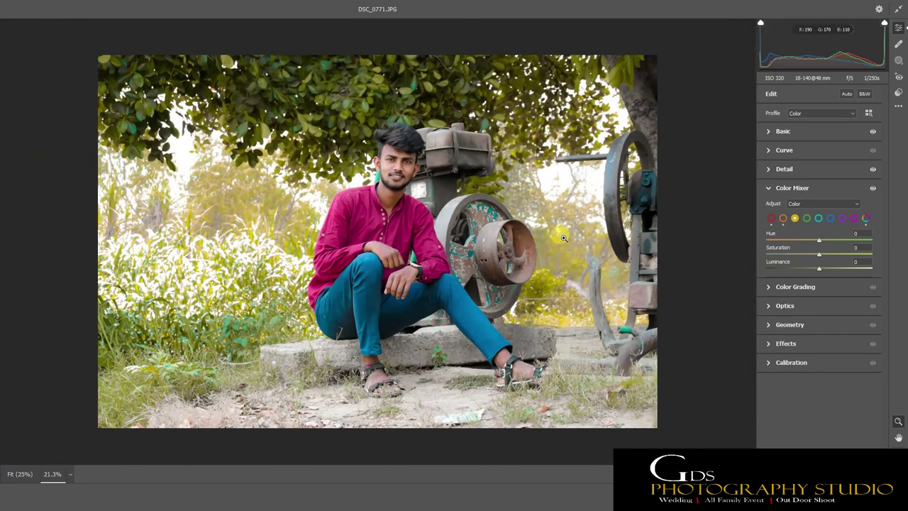
mouse_move(819, 268)
left_mouse_down()
mouse_move(792, 271)
mouse_move(843, 274)
mouse_move(797, 286)
mouse_move(820, 273)
left_mouse_up()
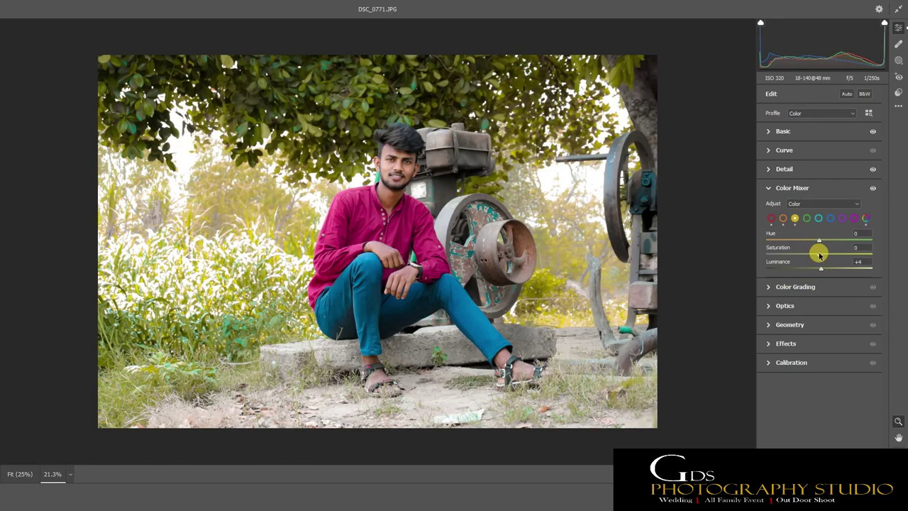
left_click_drag(820, 254, 718, 260)
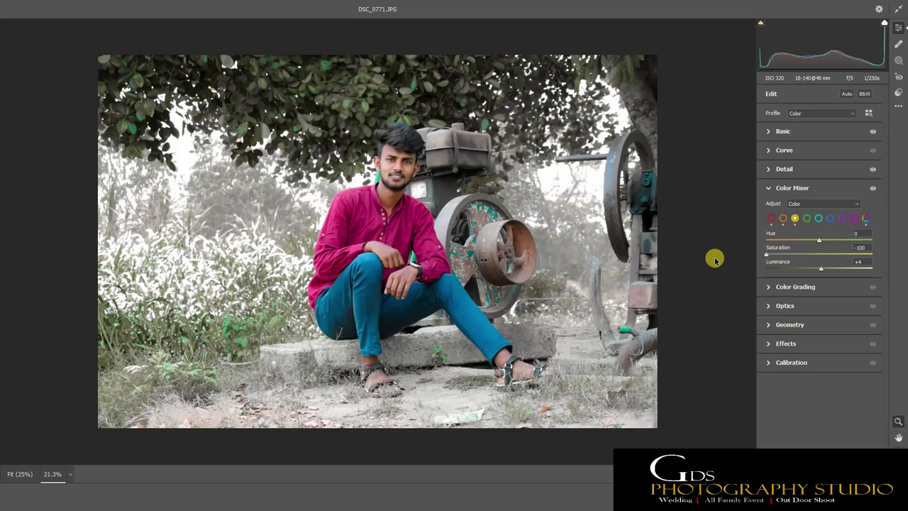
- Desaturate Green and Yellow to -100, with Green Luminance at -13
left_click(806, 220)
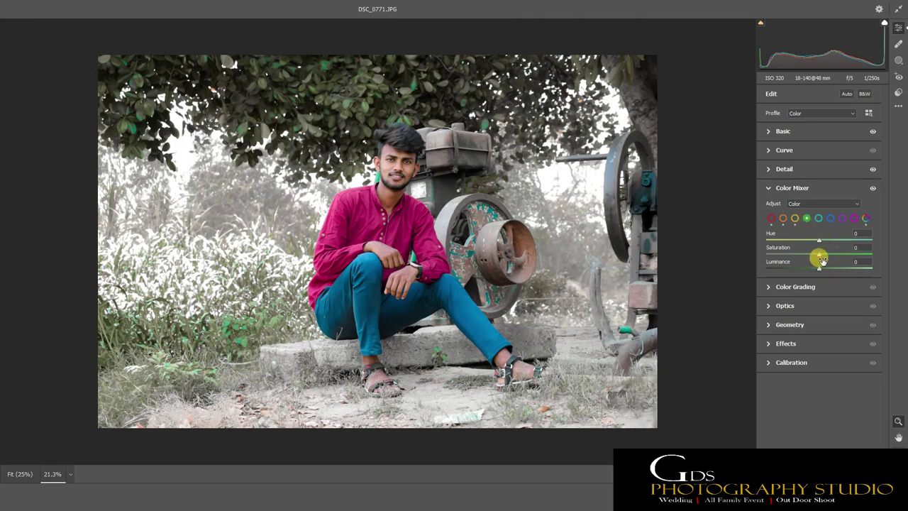
left_click_drag(818, 255, 733, 257)
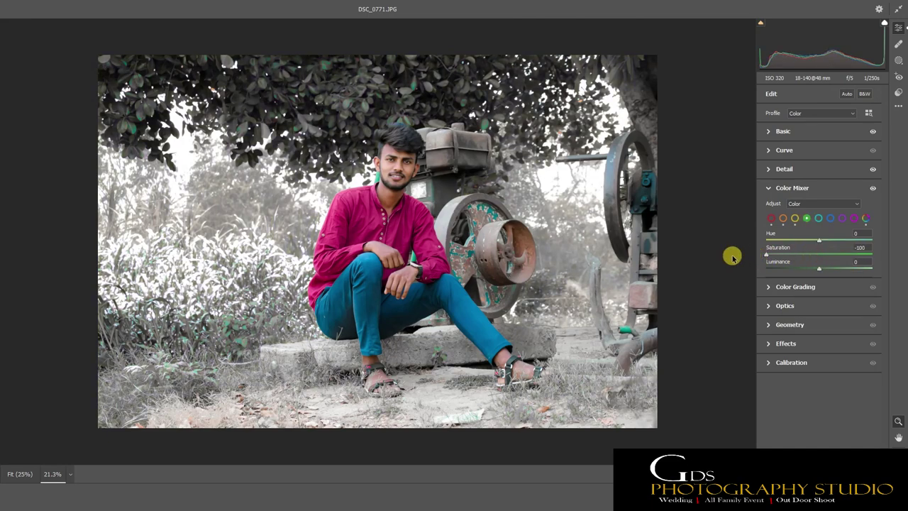
mouse_move(817, 268)
left_mouse_down()
mouse_move(782, 270)
mouse_move(812, 276)
left_mouse_up()
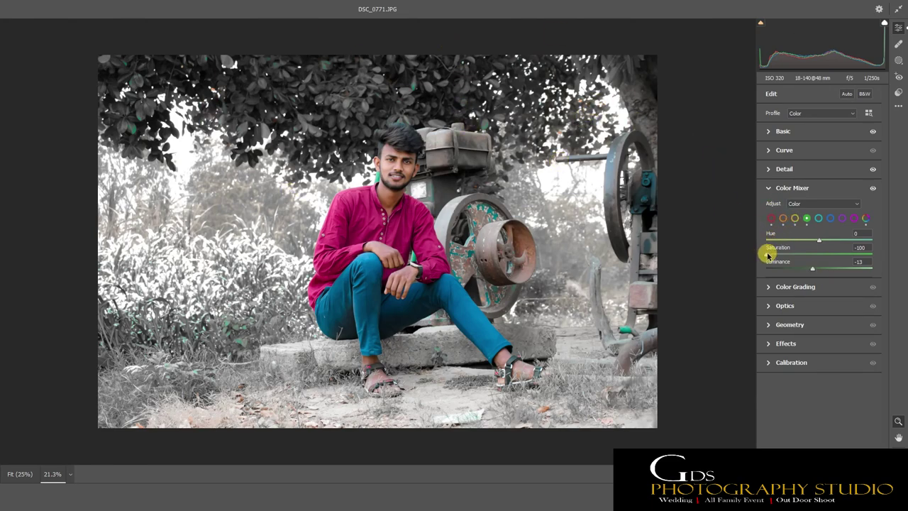
left_click_drag(767, 254, 904, 261)
left_click(795, 218)
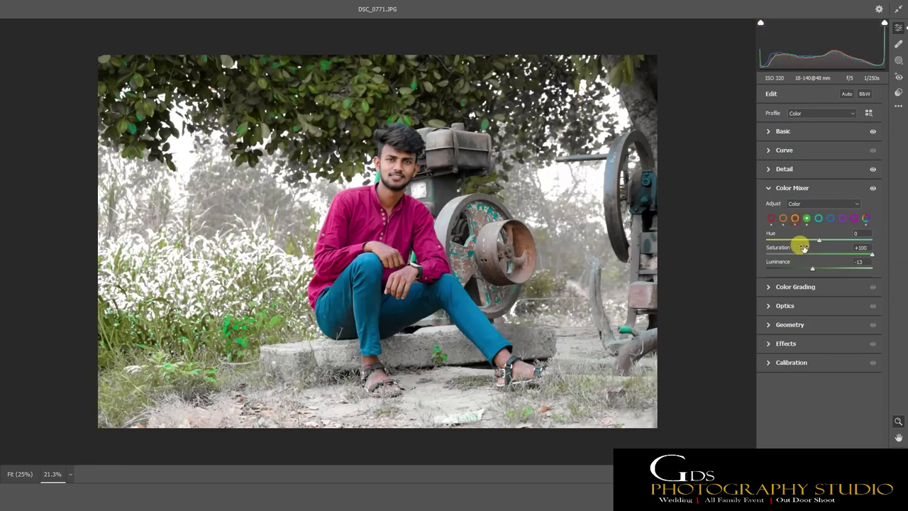
mouse_move(809, 257)
left_mouse_down()
mouse_move(872, 253)
mouse_move(832, 263)
left_mouse_up()
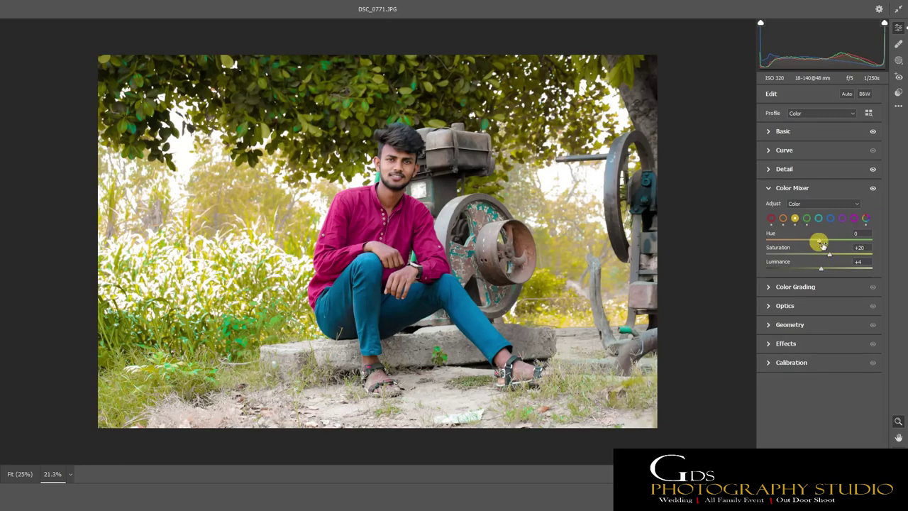
left_click_drag(831, 256, 744, 255)
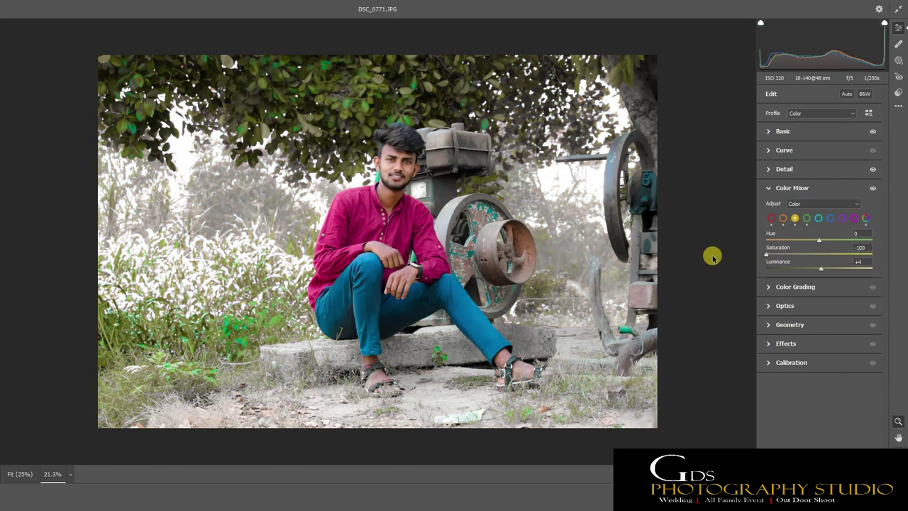
left_click(807, 218)
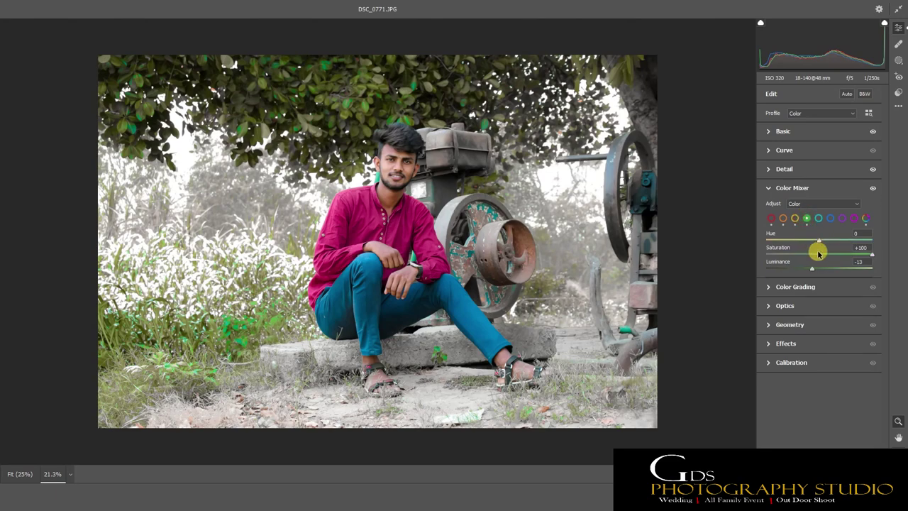
left_click_drag(819, 256, 737, 259)
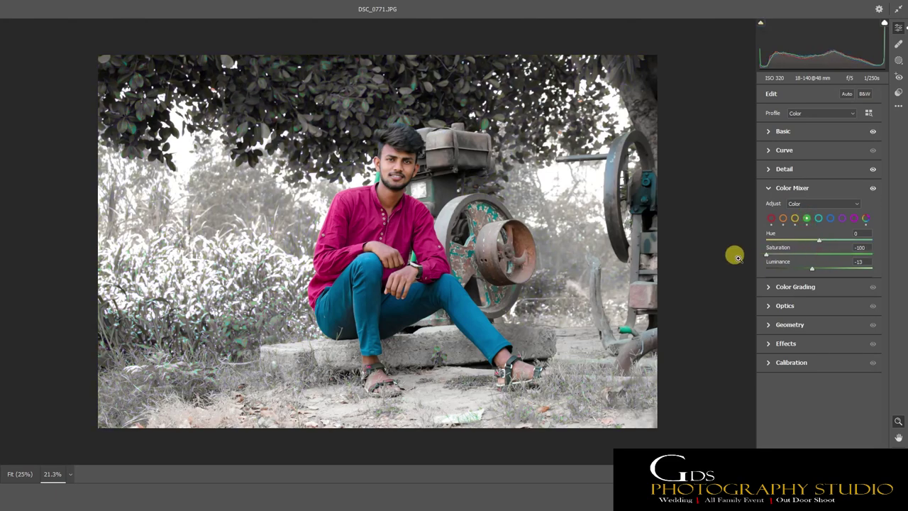
- Brighten the Aqua, slightly reduce Blue saturation and adjust Purple luminance
left_click(818, 218)
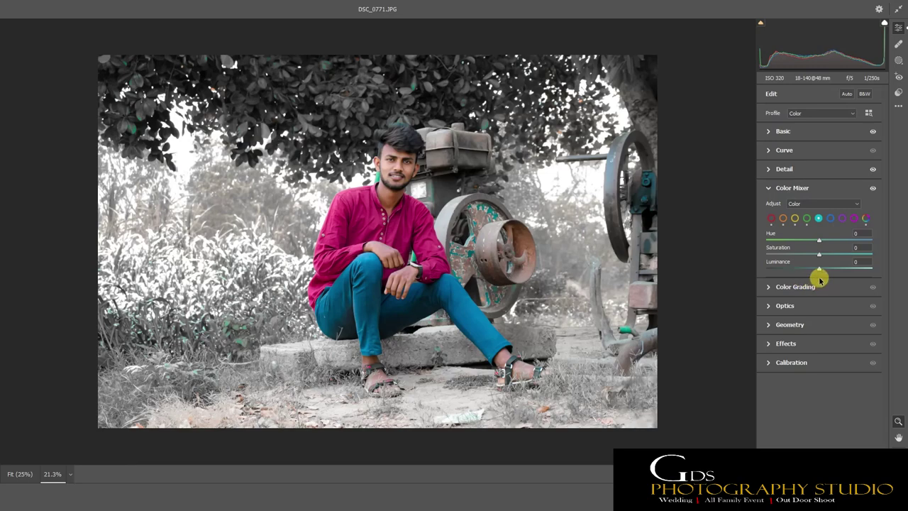
mouse_move(820, 268)
left_mouse_down()
mouse_move(842, 266)
mouse_move(822, 254)
left_mouse_up()
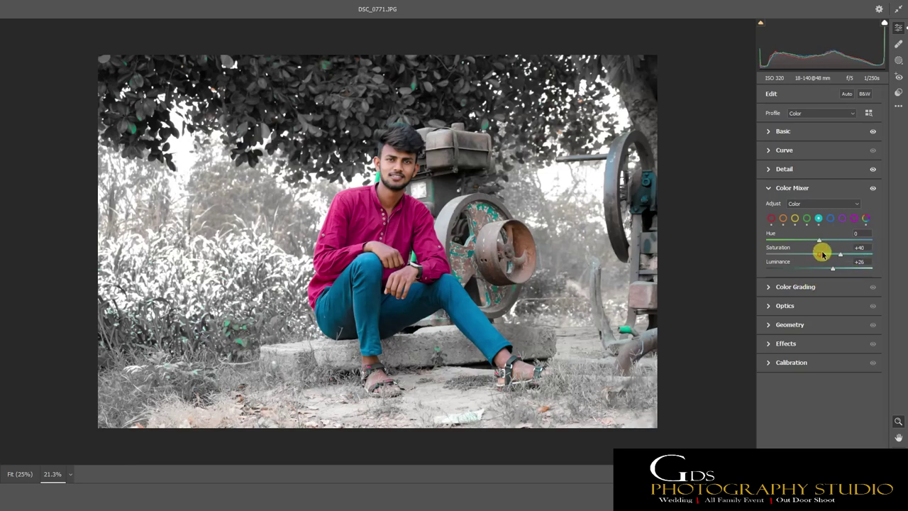
left_click(830, 218)
mouse_move(820, 255)
left_mouse_down()
mouse_move(785, 244)
mouse_move(817, 241)
mouse_move(857, 257)
mouse_move(799, 274)
mouse_move(837, 274)
left_mouse_up()
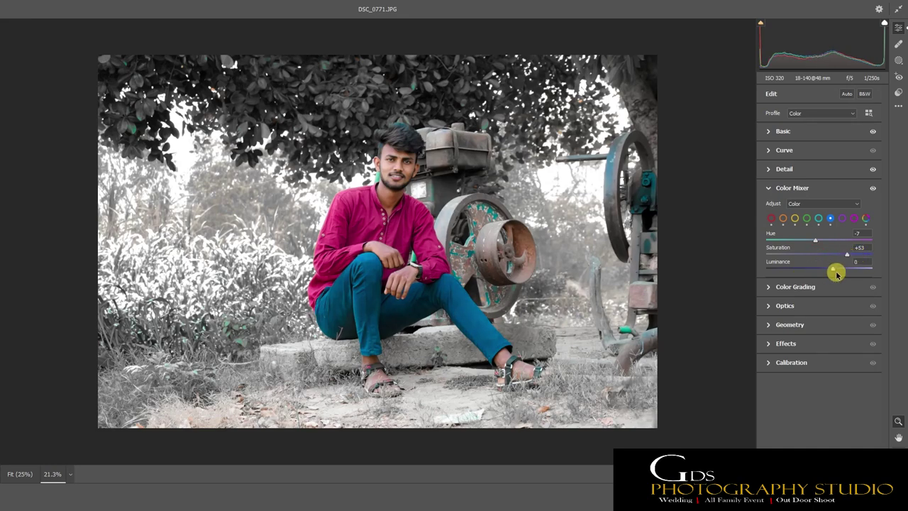
left_click(842, 218)
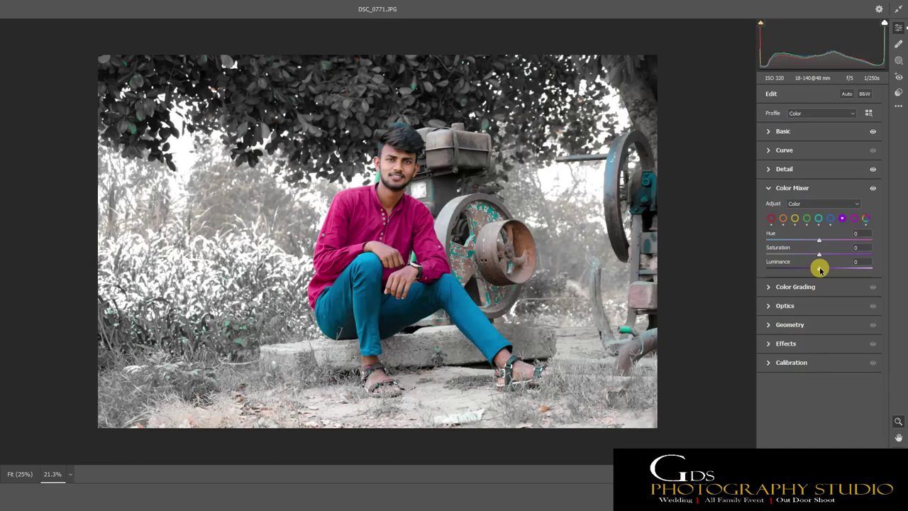
left_click_drag(821, 269, 846, 281)
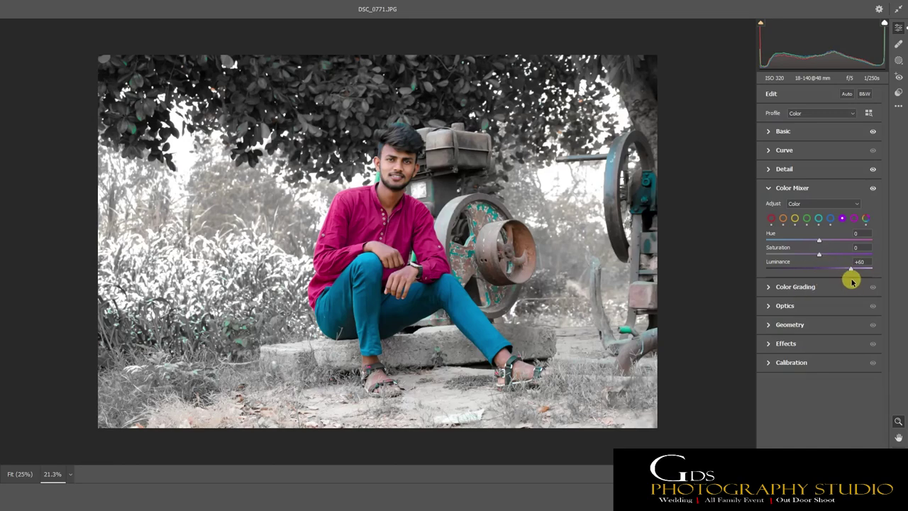
left_click_drag(846, 280, 827, 285)
- Set Magenta Saturation +14 and Luminance -2, and expand Color Grading
left_click(854, 220)
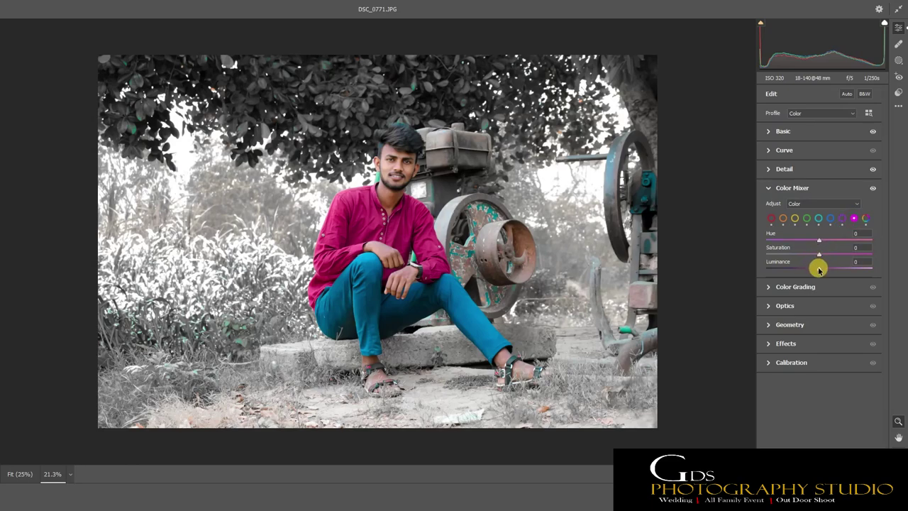
mouse_move(817, 268)
left_mouse_down()
mouse_move(859, 266)
mouse_move(819, 267)
mouse_move(831, 274)
mouse_move(815, 286)
left_mouse_up()
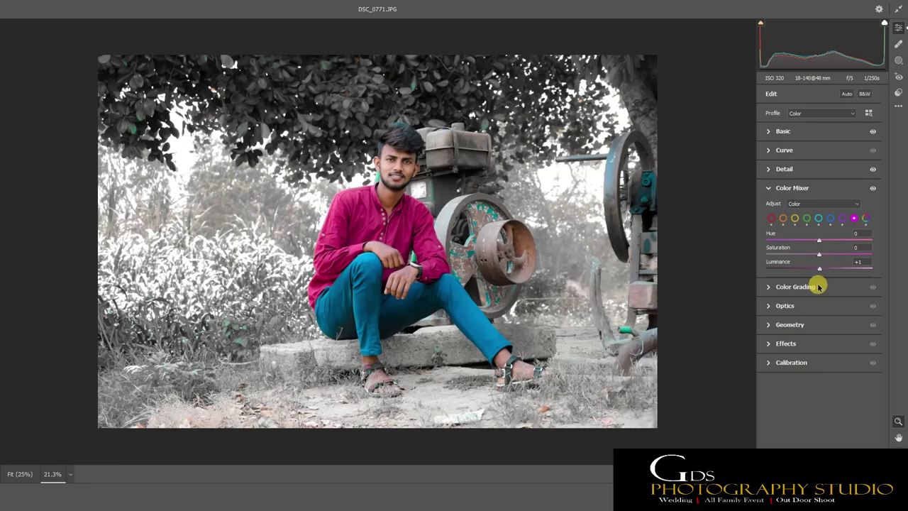
left_click_drag(819, 254, 826, 256)
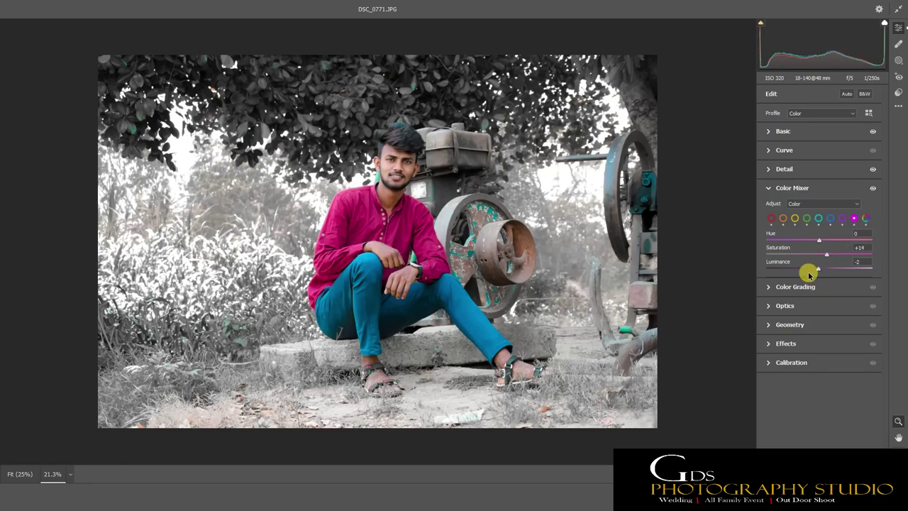
left_click(769, 286)
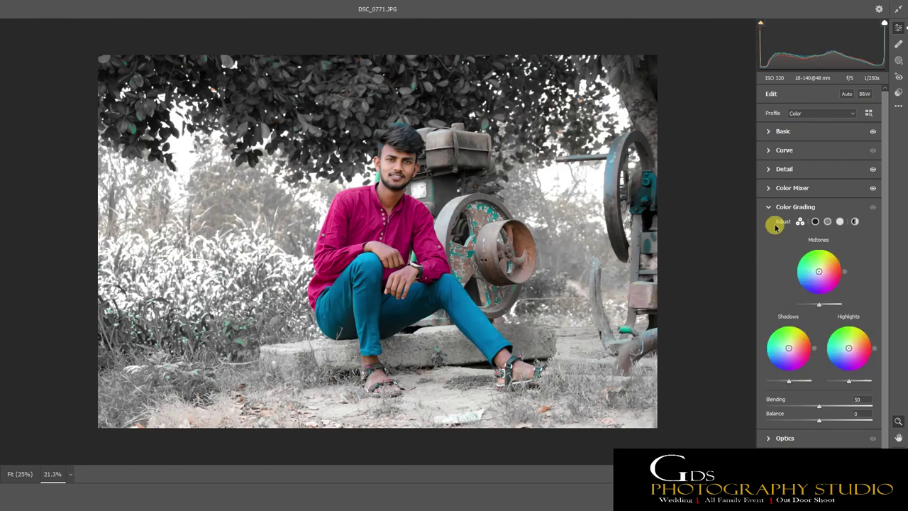
- Brighten the midtones, darken the shadows and set the grading Balance to +56
left_click(820, 273)
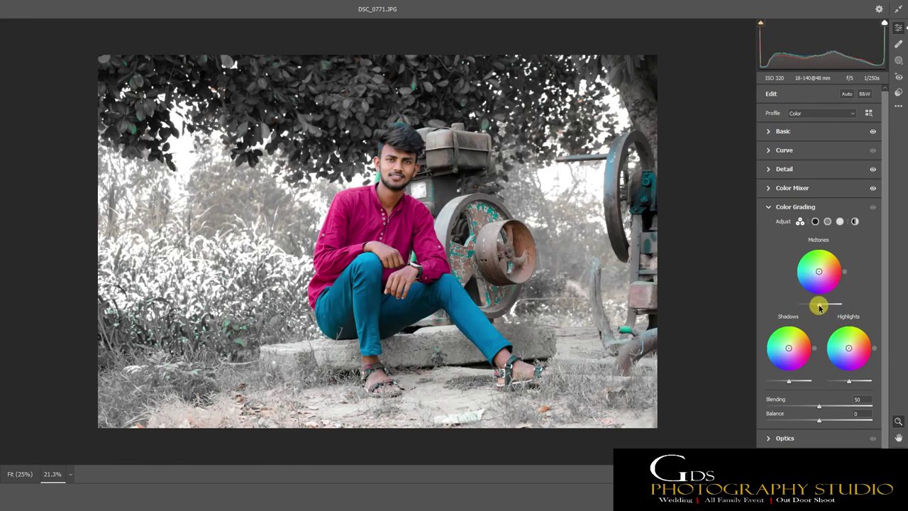
left_click_drag(819, 306, 825, 305)
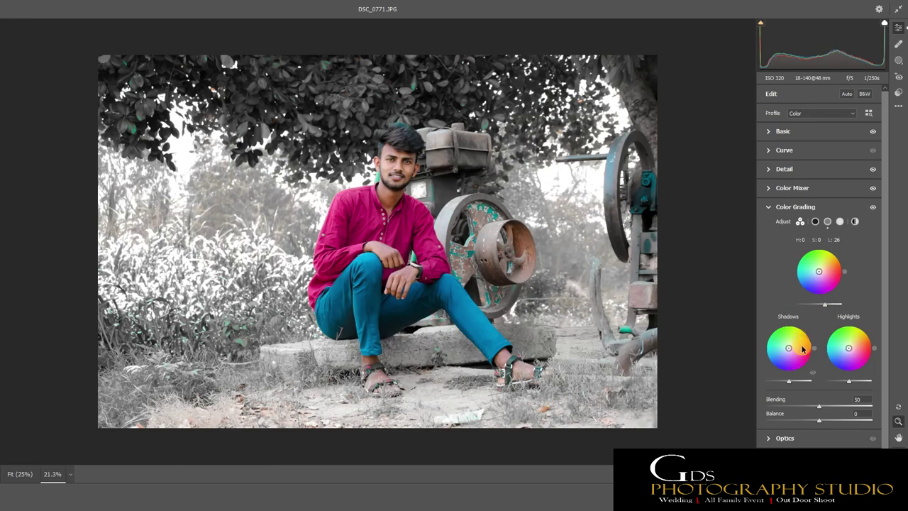
left_click_drag(788, 381, 788, 383)
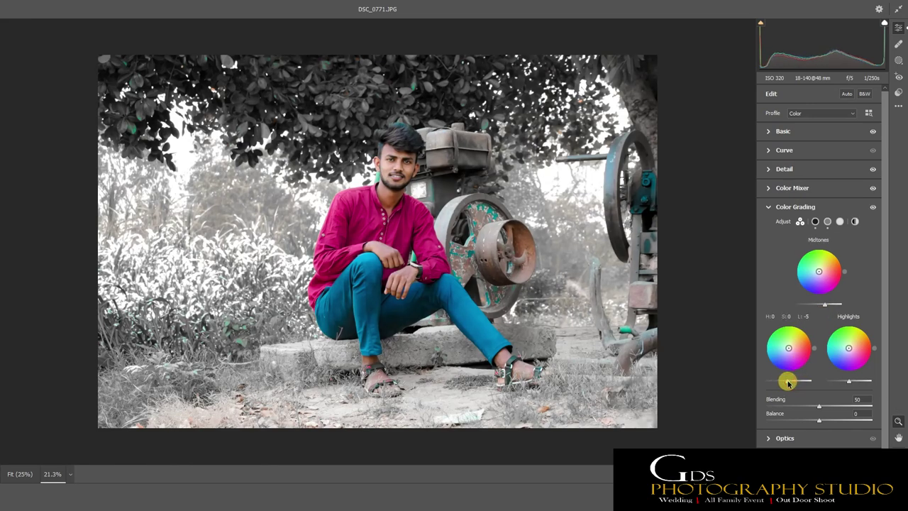
left_click_drag(786, 383, 784, 383)
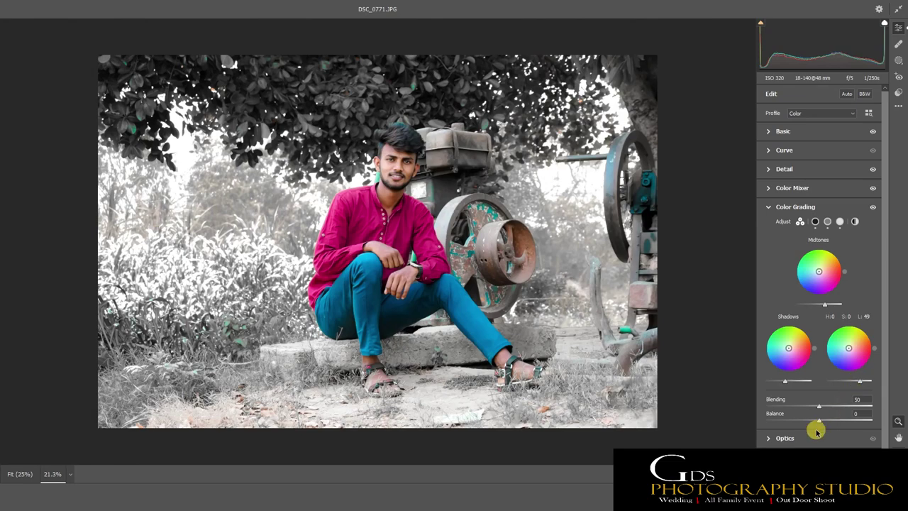
scroll(789, 432, "down", 1)
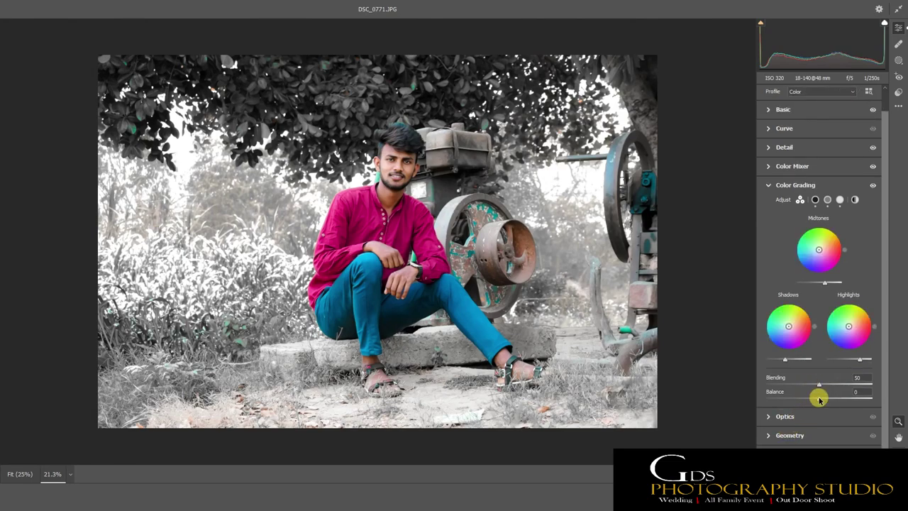
left_click_drag(819, 399, 850, 398)
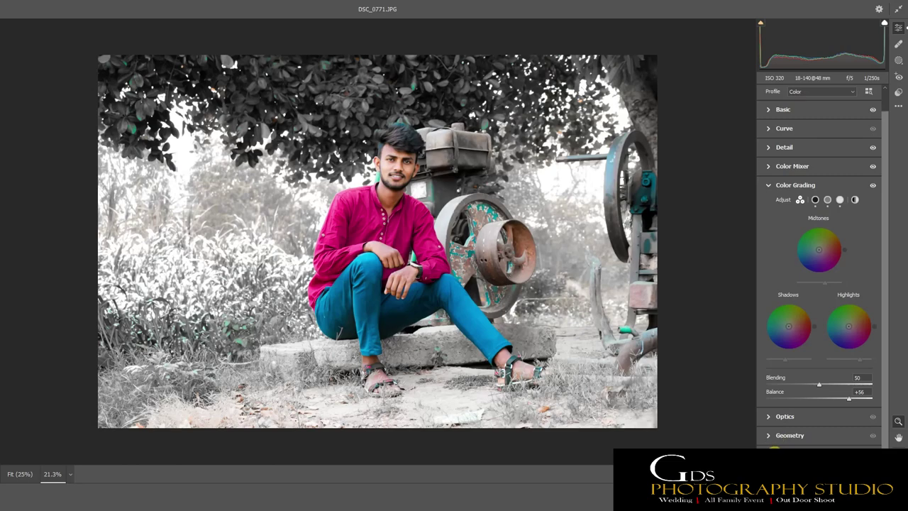
left_click(772, 417)
- Expand Effects and set Vignetting to +4, leaving Grain at 0
left_click(770, 424)
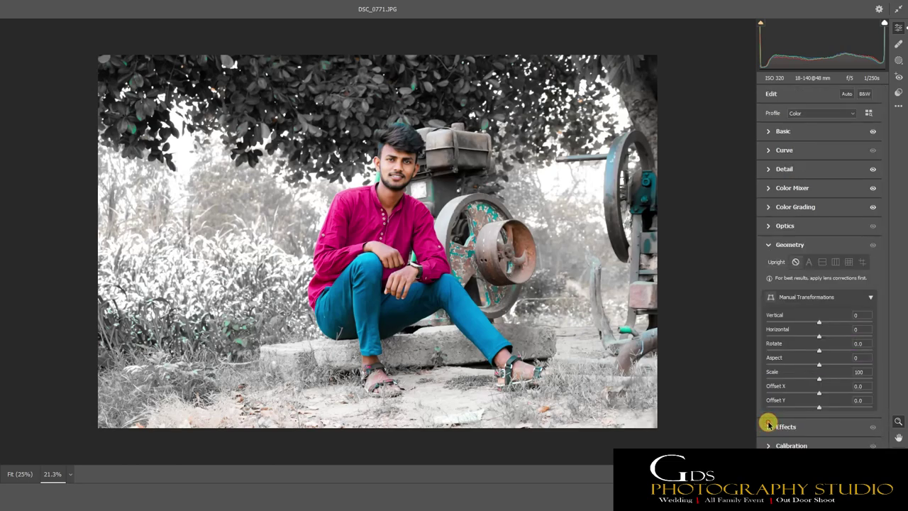
left_click(770, 424)
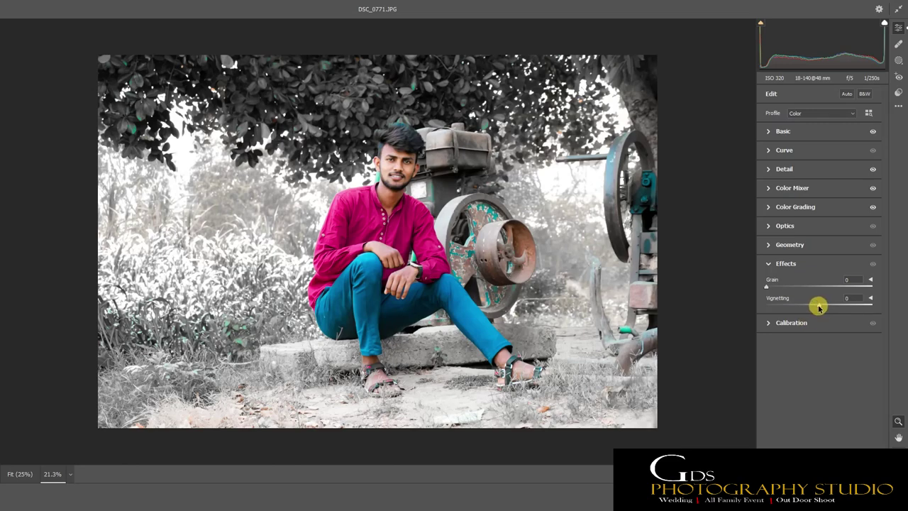
mouse_move(819, 306)
left_mouse_down()
mouse_move(786, 323)
mouse_move(783, 305)
mouse_move(830, 310)
mouse_move(820, 318)
left_mouse_up()
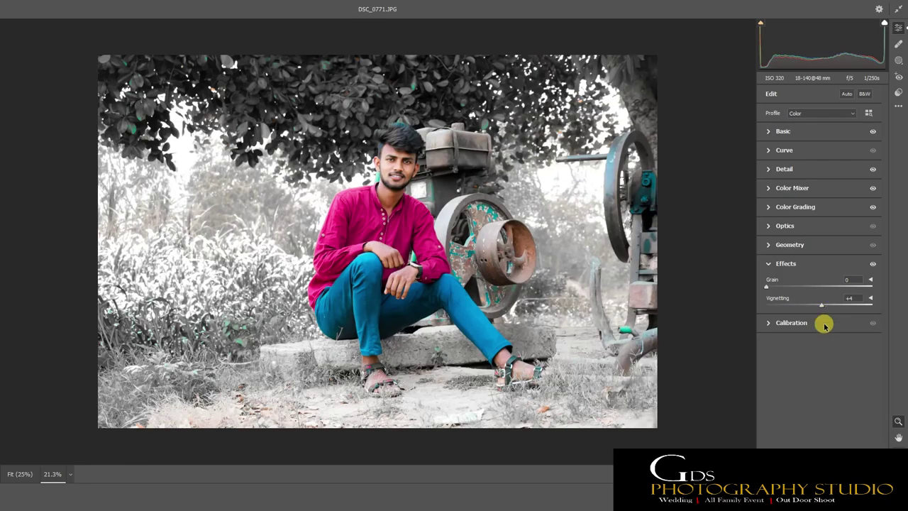
- Confirm the Camera Raw Filter with OK, applying the grade to the Background layer
left_click(755, 434)
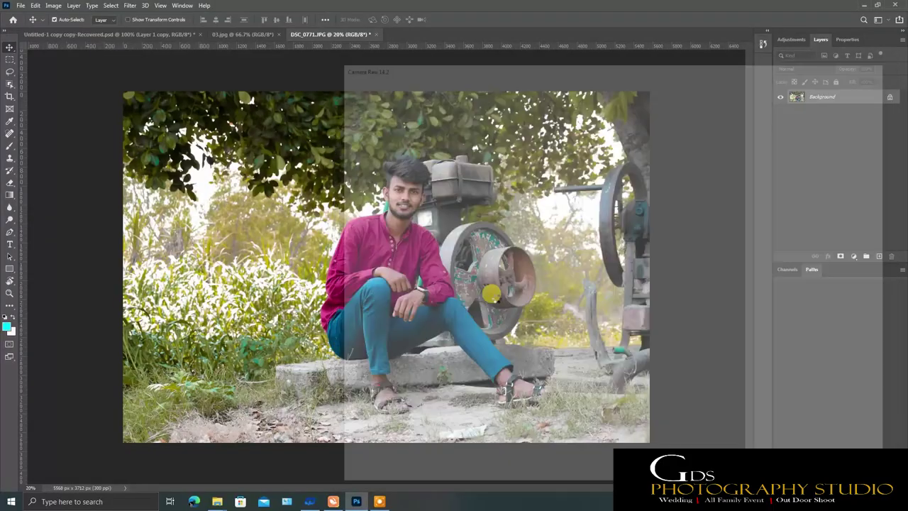